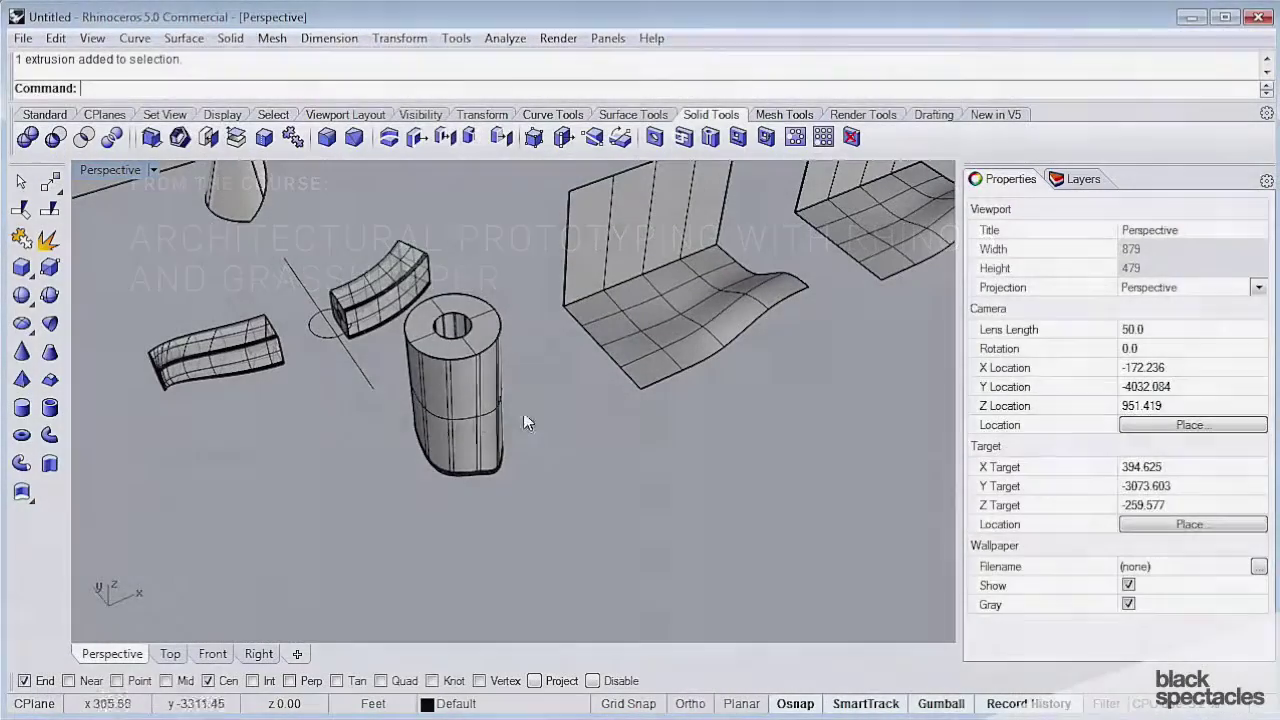
- Place a duplicate of the hollow cylinder in the empty space beside the original
{"action": "left_click", "coordinate": [495, 420]}
{"action": "right_click_drag", "start_coordinate": [567, 447], "coordinate": [551, 426]}
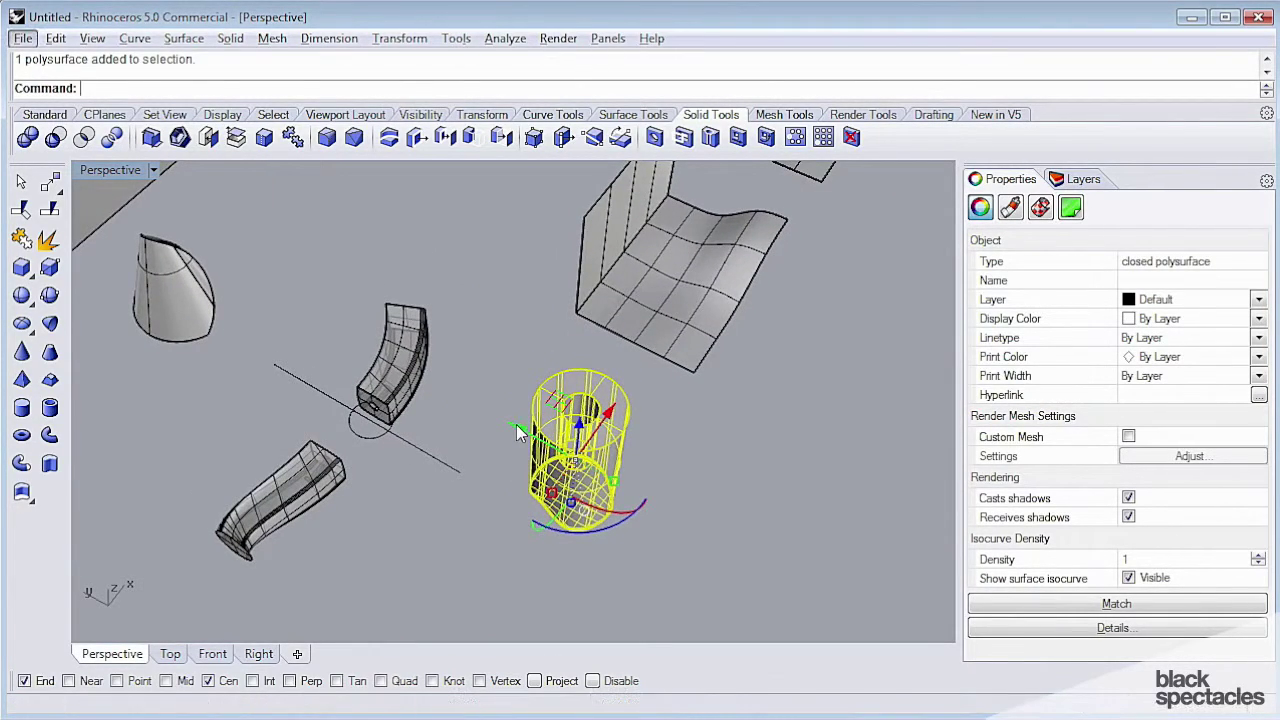
{"action": "right_click_drag", "start_coordinate": [516, 430], "coordinate": [432, 358], "text": "shift"}
{"action": "left_click_drag", "start_coordinate": [432, 358], "coordinate": [685, 493], "text": "alt"}
{"action": "left_click", "coordinate": [806, 440]}
{"action": "right_click_drag", "start_coordinate": [806, 440], "coordinate": [740, 412], "text": "shift"}
{"action": "scroll", "coordinate": [736, 416], "scroll_direction": "up", "scroll_amount": 2}
{"action": "mouse_move", "coordinate": [726, 434]}
{"action": "right_mouse_down"}
{"action": "mouse_move", "coordinate": [716, 379]}
{"action": "mouse_move", "coordinate": [720, 416]}
{"action": "right_mouse_up"}
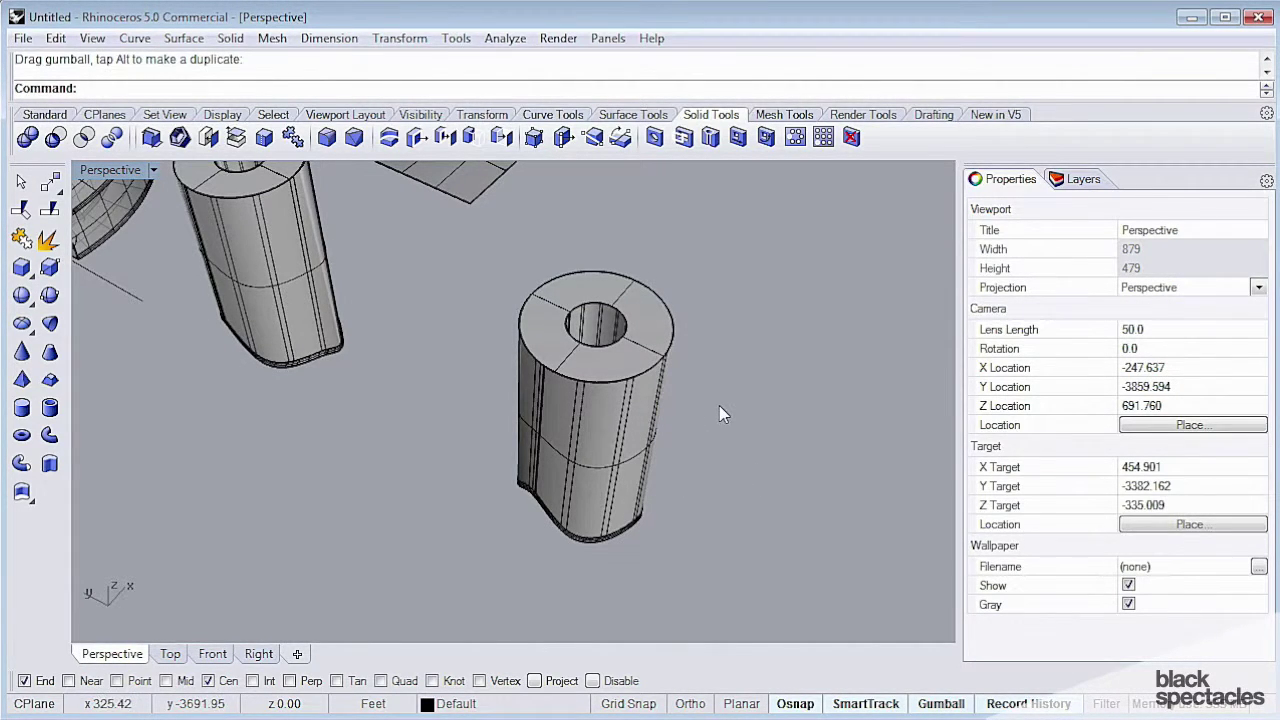
- Compare selecting only the top face of the copied cylinder with selecting the whole polysurface
{"action": "left_click", "coordinate": [645, 350]}
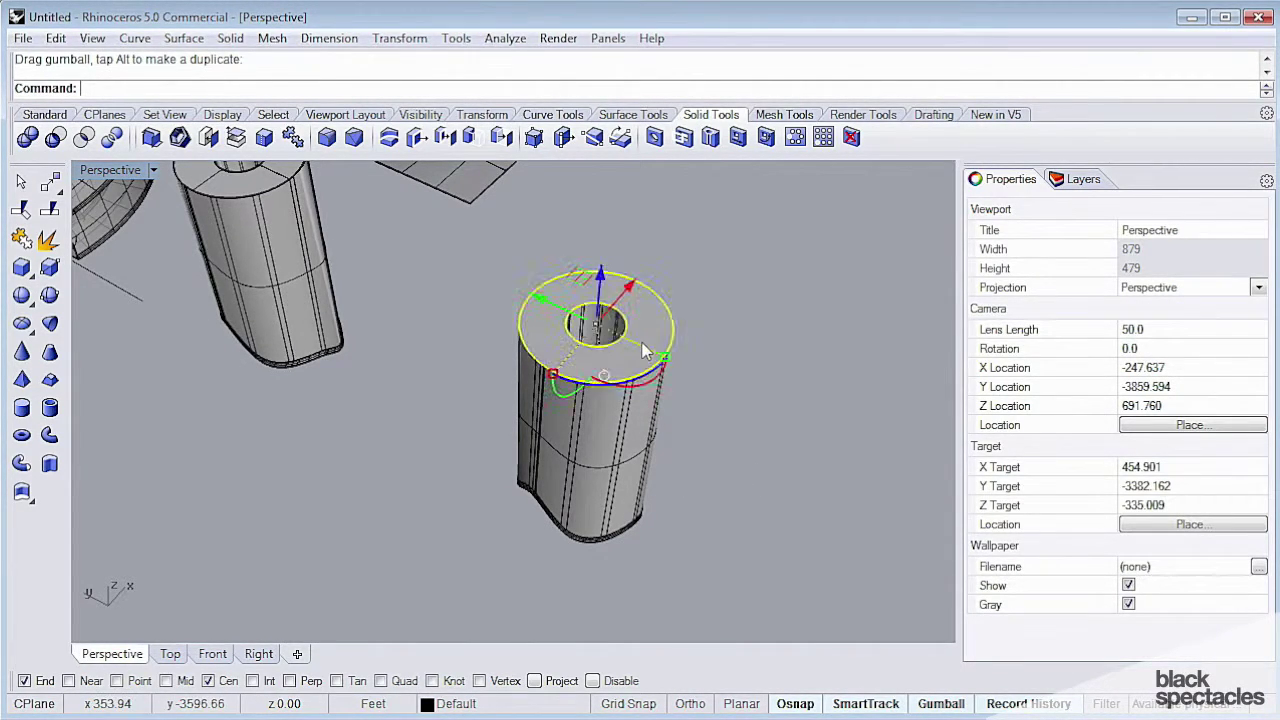
{"action": "left_click", "coordinate": [742, 338]}
{"action": "right_click_drag", "start_coordinate": [694, 347], "coordinate": [756, 372]}
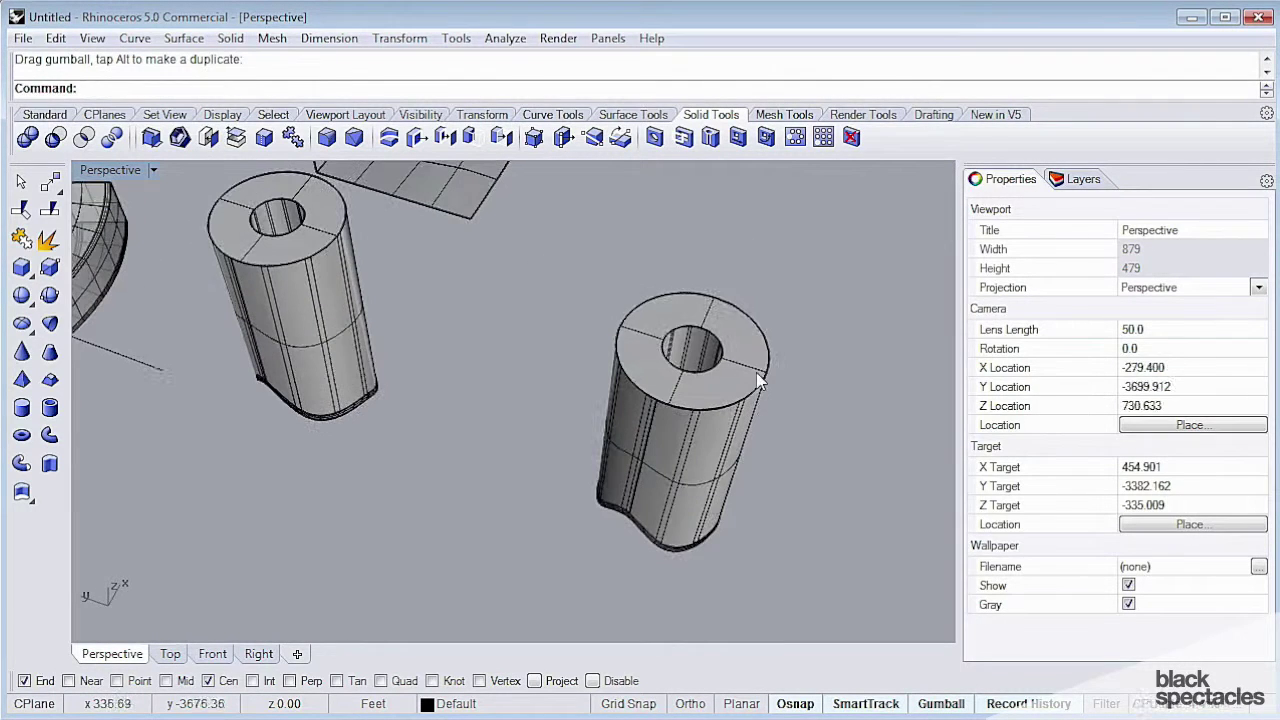
{"action": "left_click", "coordinate": [745, 365]}
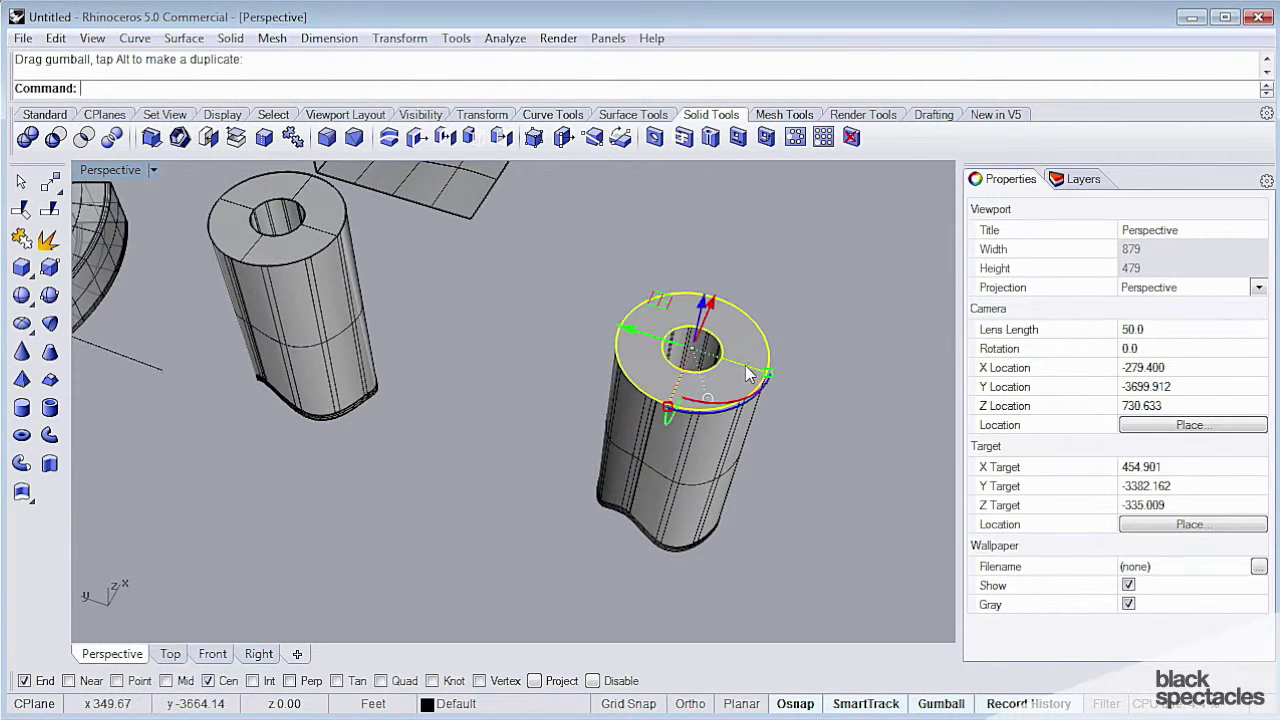
{"action": "right_click_drag", "start_coordinate": [822, 446], "coordinate": [720, 440], "text": "shift"}
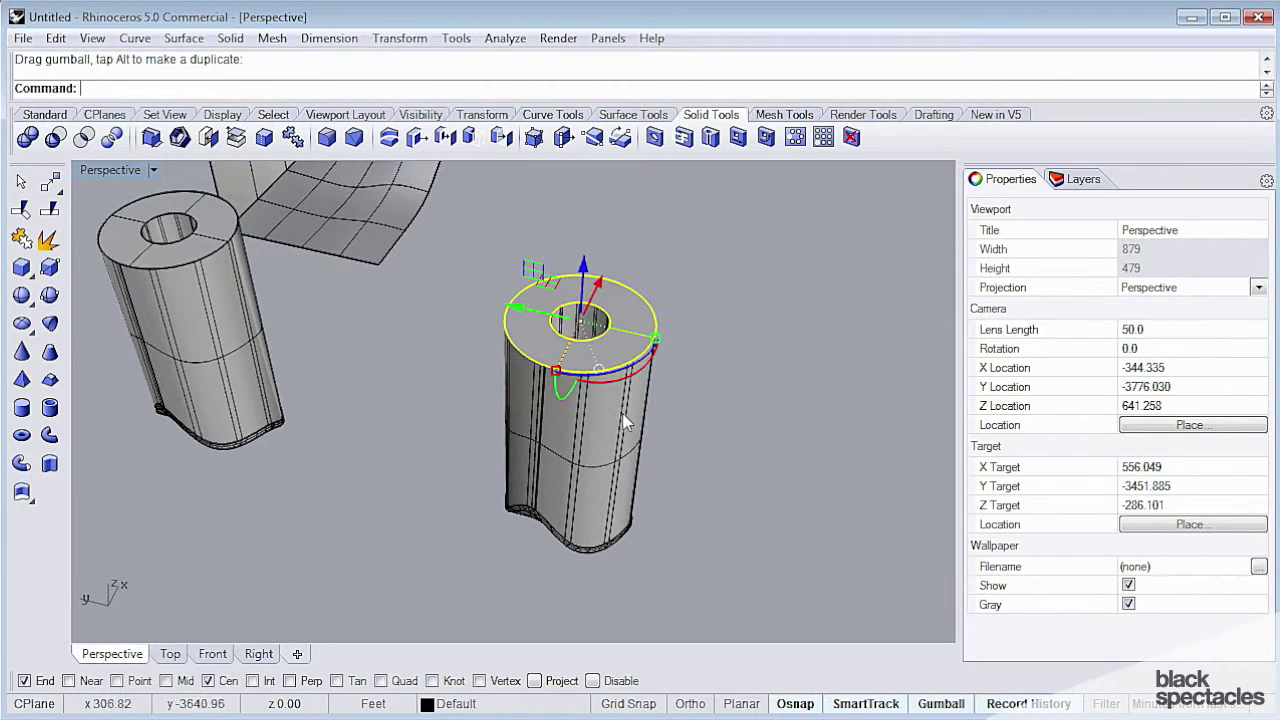
{"action": "right_click_drag", "start_coordinate": [624, 422], "coordinate": [664, 458]}
{"action": "left_click", "coordinate": [593, 412]}
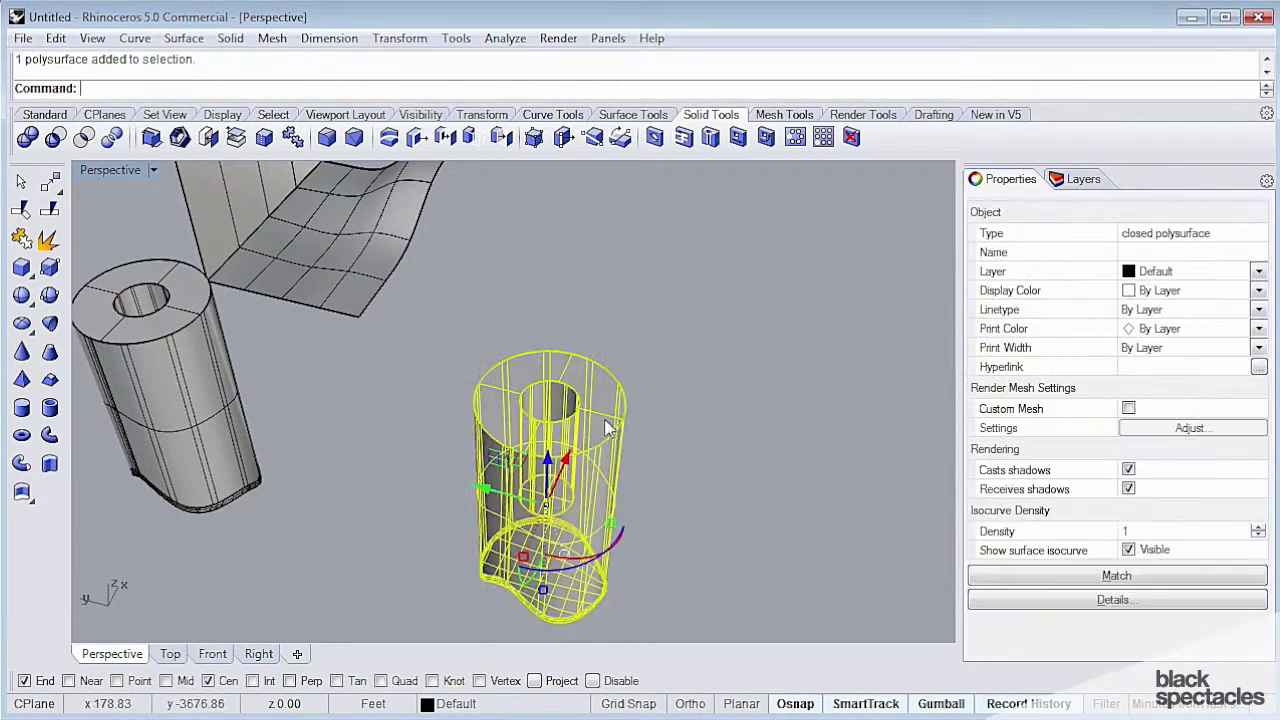
{"action": "right_click_drag", "start_coordinate": [612, 455], "coordinate": [683, 421]}
{"action": "left_click", "coordinate": [676, 418]}
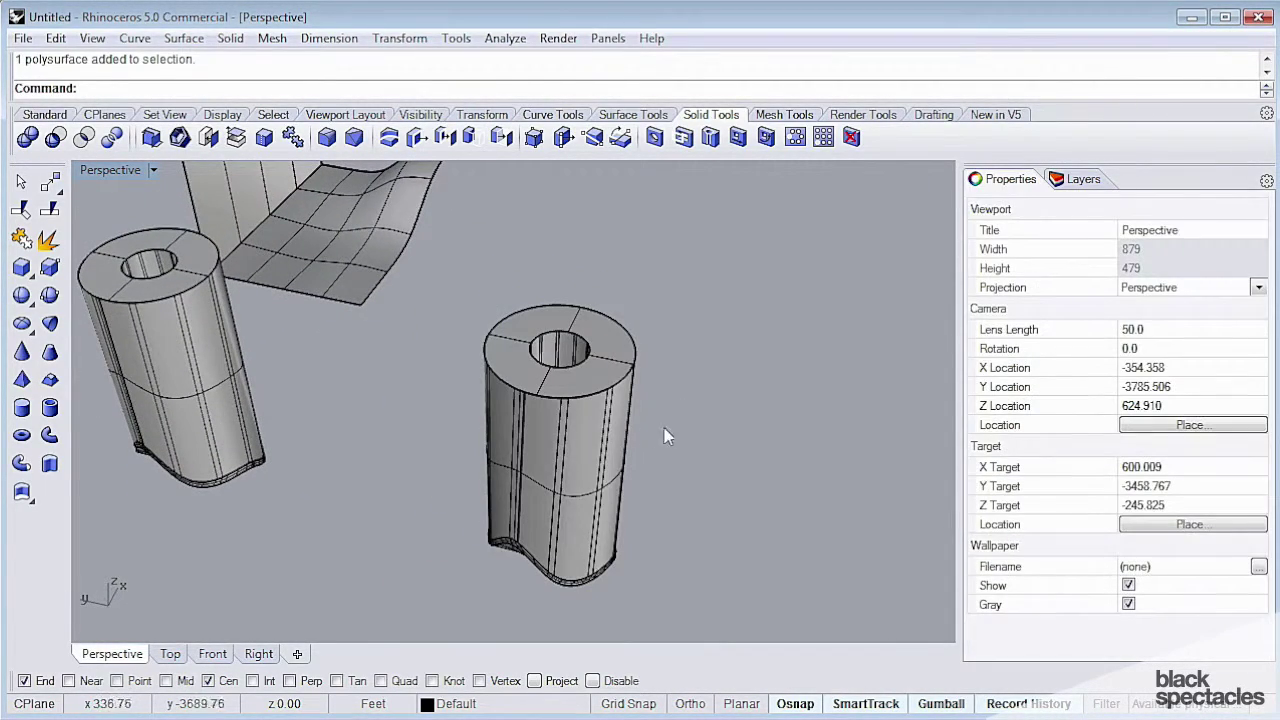
- Try moving only the top face of the copied cylinder, and undo the move
{"action": "left_click", "coordinate": [619, 369], "text": "ctrl+shift"}
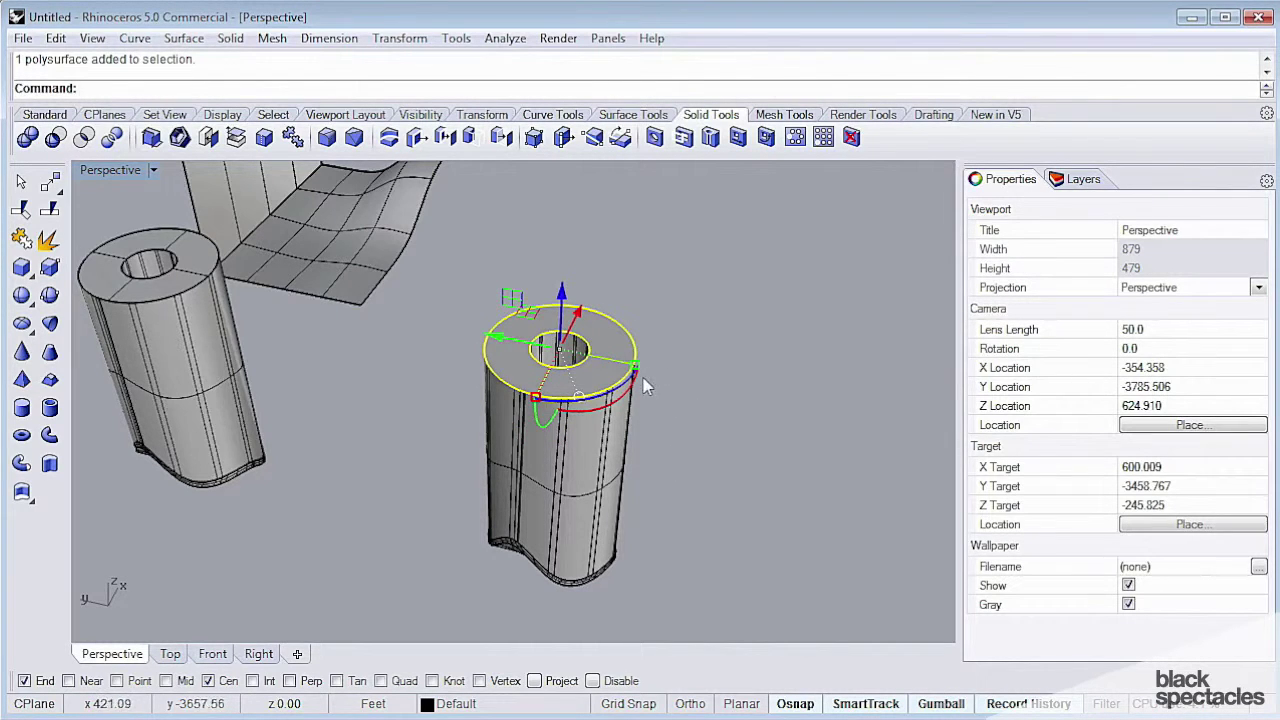
{"action": "right_click_drag", "start_coordinate": [615, 408], "coordinate": [636, 462], "text": "shift"}
{"action": "right_click_drag", "start_coordinate": [634, 356], "coordinate": [615, 302]}
{"action": "left_click_drag", "start_coordinate": [600, 264], "coordinate": [668, 430]}
{"action": "left_click", "coordinate": [638, 416]}
{"action": "left_click_drag", "start_coordinate": [609, 376], "coordinate": [665, 267]}
{"action": "right_click_drag", "start_coordinate": [720, 398], "coordinate": [605, 420]}
{"action": "key", "text": "ctrl+z"}
- Select only the copied cylinder's top face and move it vertically
{"action": "right_click_drag", "start_coordinate": [536, 476], "coordinate": [440, 435]}
{"action": "left_click", "coordinate": [436, 407], "text": "ctrl+shift"}
{"action": "right_click_drag", "start_coordinate": [536, 428], "coordinate": [656, 396]}
{"action": "left_click_drag", "start_coordinate": [511, 274], "coordinate": [536, 213]}
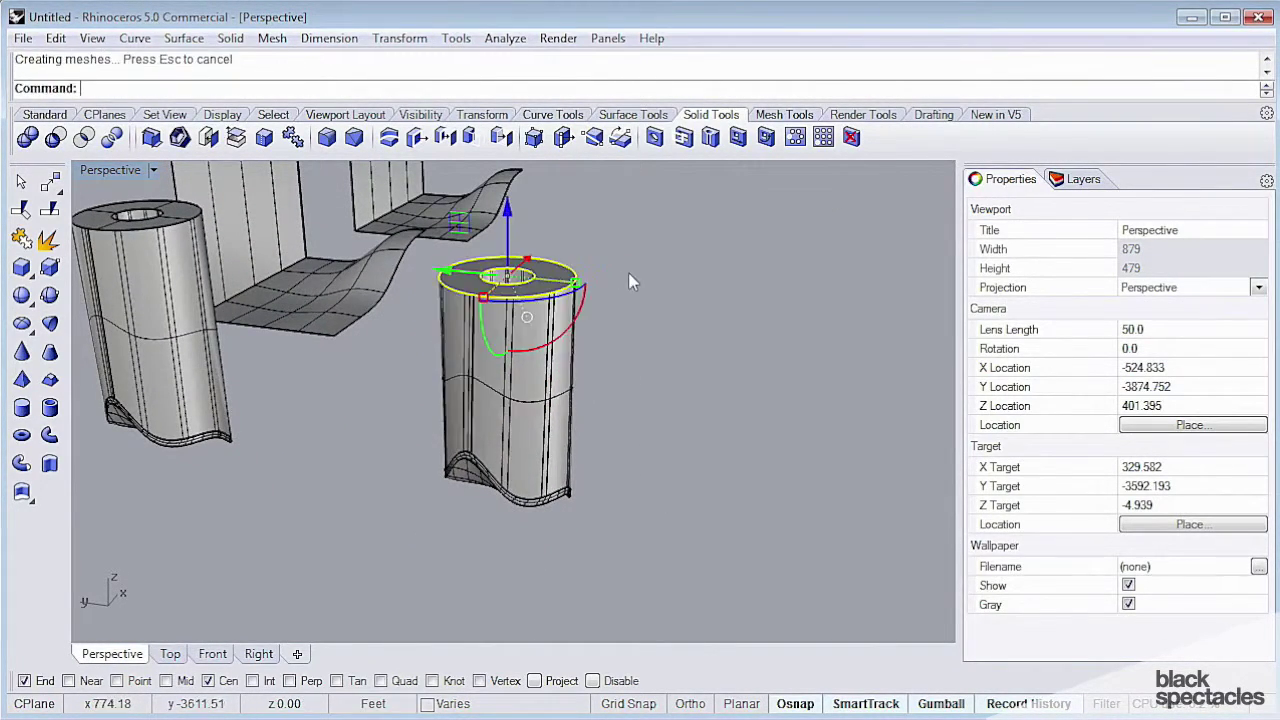
{"action": "right_click_drag", "start_coordinate": [628, 272], "coordinate": [670, 420], "text": "shift"}
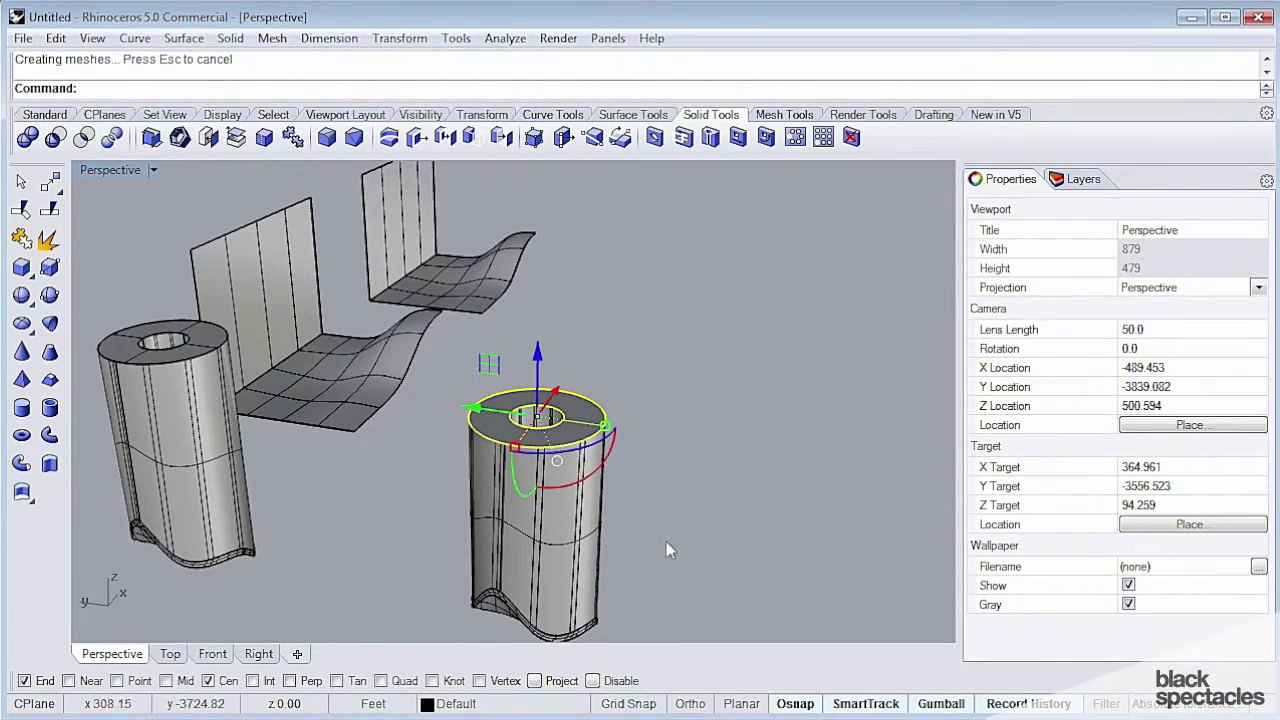
- Extrude the curved bottom face of the copied cylinder downward to add a band of new side faces
{"action": "right_click_drag", "start_coordinate": [666, 541], "coordinate": [667, 463], "text": "shift"}
{"action": "mouse_move", "coordinate": [617, 398]}
{"action": "right_mouse_down"}
{"action": "mouse_move", "coordinate": [660, 330]}
{"action": "mouse_move", "coordinate": [648, 358]}
{"action": "right_mouse_up"}
{"action": "scroll", "coordinate": [643, 365], "scroll_direction": "up", "scroll_amount": 3}
{"action": "scroll", "coordinate": [643, 365], "scroll_direction": "up", "scroll_amount": 2}
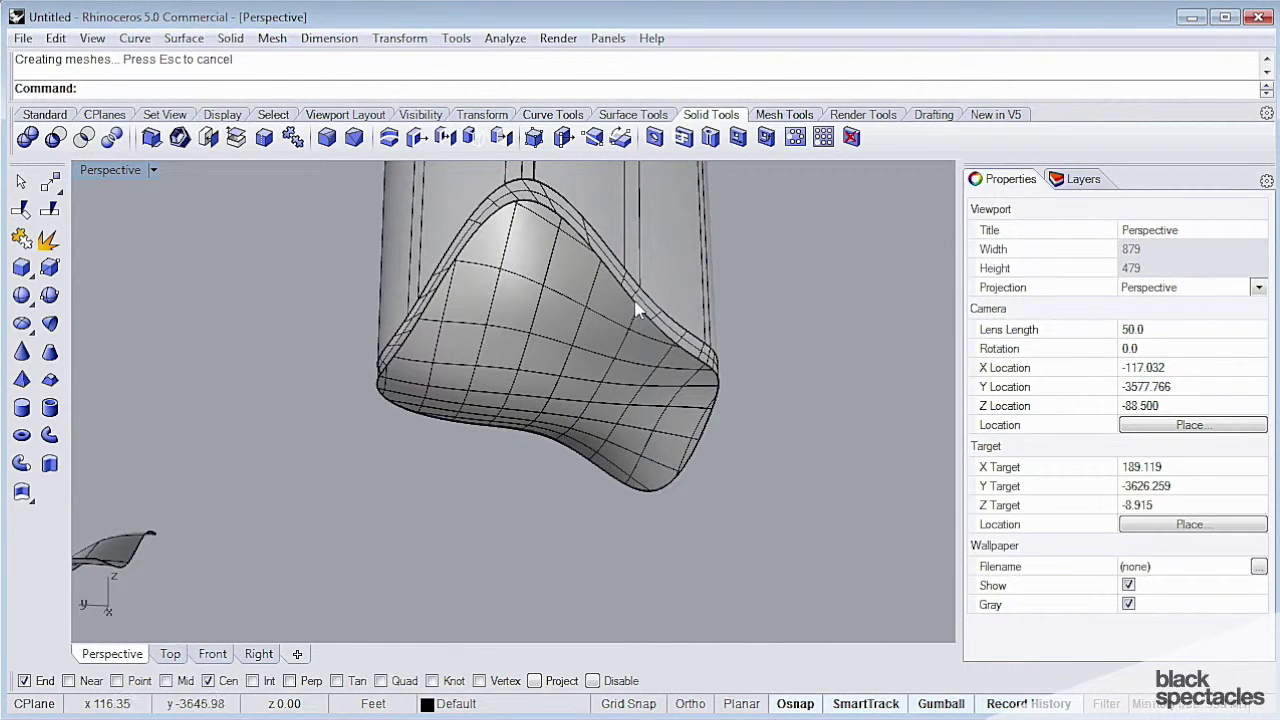
{"action": "left_click", "coordinate": [637, 310]}
{"action": "left_click_drag", "start_coordinate": [546, 303], "coordinate": [549, 391], "text": "ctrl"}
{"action": "left_click", "coordinate": [779, 333]}
{"action": "mouse_move", "coordinate": [779, 333]}
{"action": "right_mouse_down"}
{"action": "mouse_move", "coordinate": [592, 440]}
{"action": "mouse_move", "coordinate": [632, 360]}
{"action": "mouse_move", "coordinate": [766, 366]}
{"action": "mouse_move", "coordinate": [698, 428]}
{"action": "mouse_move", "coordinate": [617, 443]}
{"action": "right_mouse_up"}
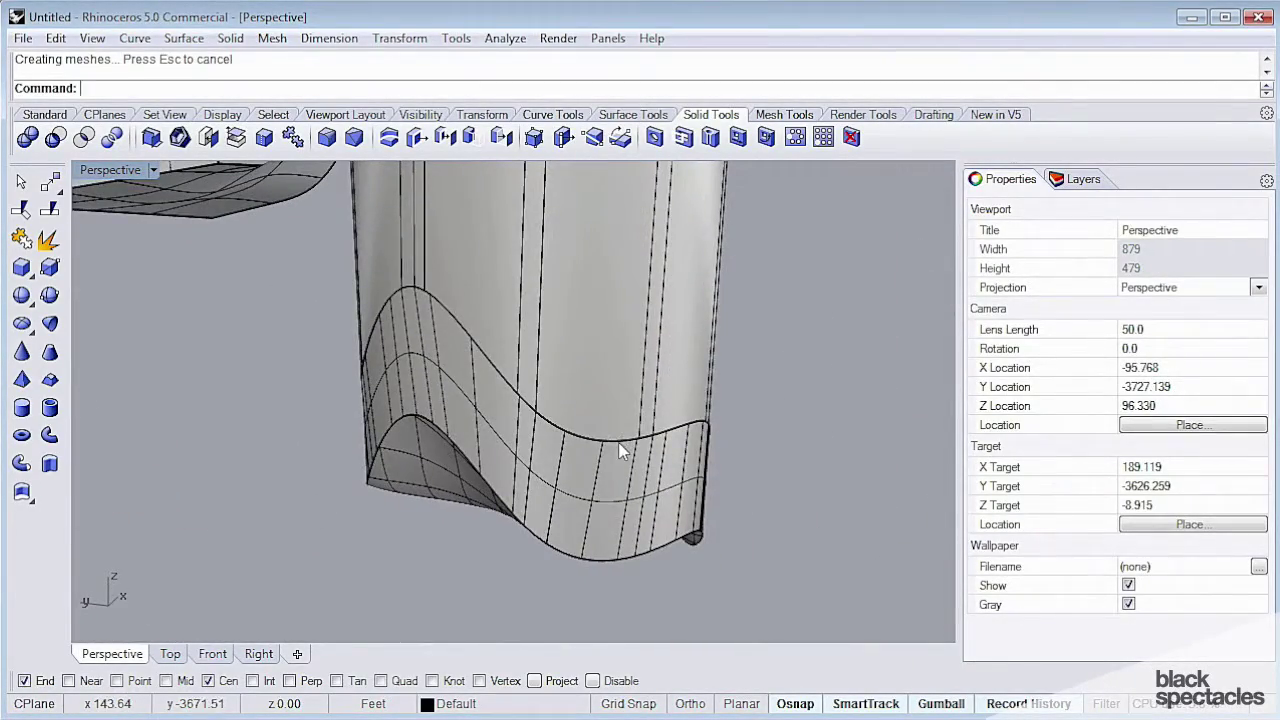
- Raise the wavy edge loop between the cylinder's side and the new bottom band
{"action": "left_click", "coordinate": [618, 443], "text": "ctrl+shift"}
{"action": "right_click_drag", "start_coordinate": [415, 335], "coordinate": [659, 383]}
{"action": "left_click", "coordinate": [586, 426], "text": "ctrl+shift"}
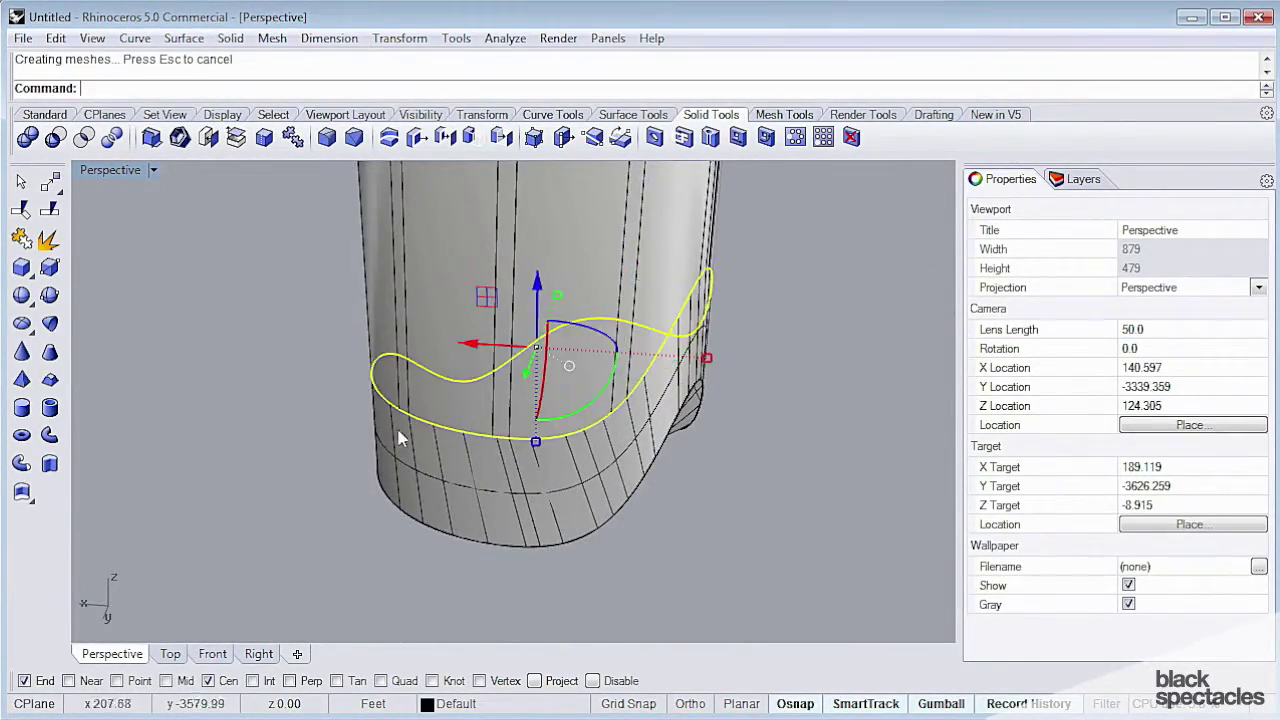
{"action": "right_click_drag", "start_coordinate": [399, 438], "coordinate": [642, 458]}
{"action": "left_click_drag", "start_coordinate": [500, 284], "coordinate": [500, 245]}
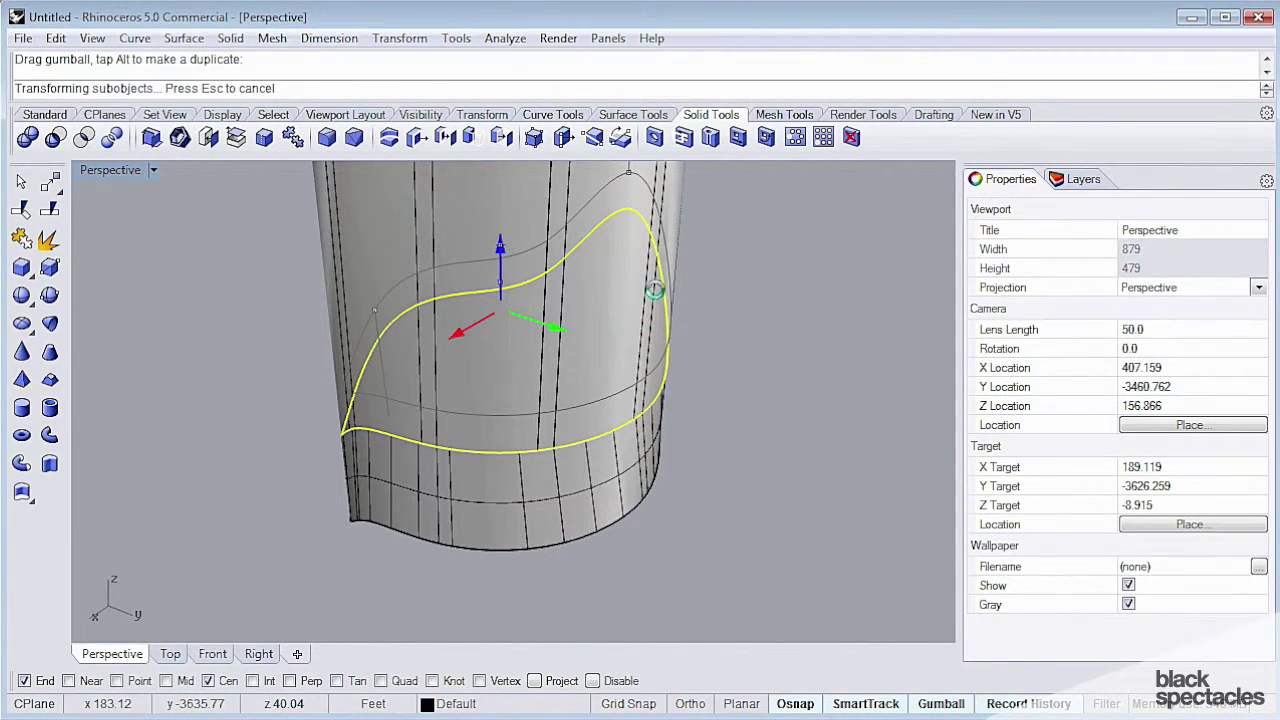
{"action": "right_click_drag", "start_coordinate": [765, 359], "coordinate": [763, 288]}
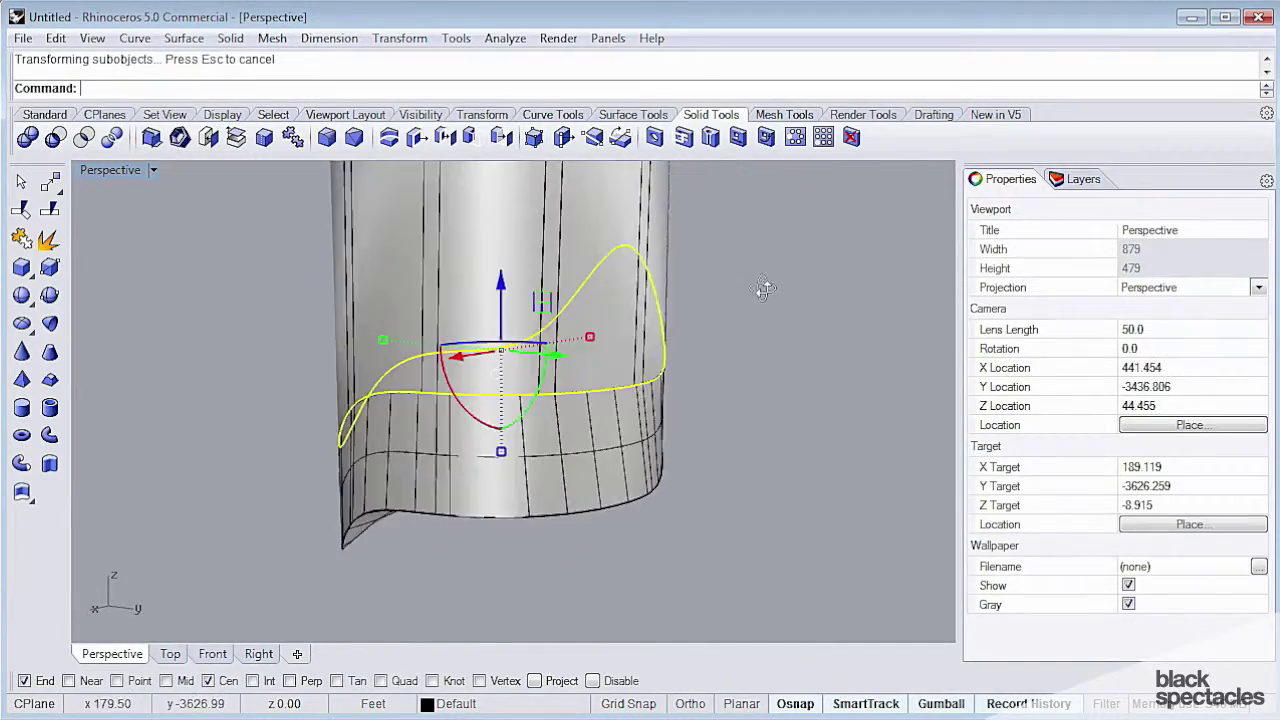
{"action": "left_click", "coordinate": [757, 409]}
{"action": "right_click_drag", "start_coordinate": [794, 400], "coordinate": [745, 445]}
{"action": "scroll", "coordinate": [567, 456], "scroll_direction": "down", "scroll_amount": 6}
{"action": "right_click_drag", "start_coordinate": [667, 377], "coordinate": [661, 430], "text": "shift"}
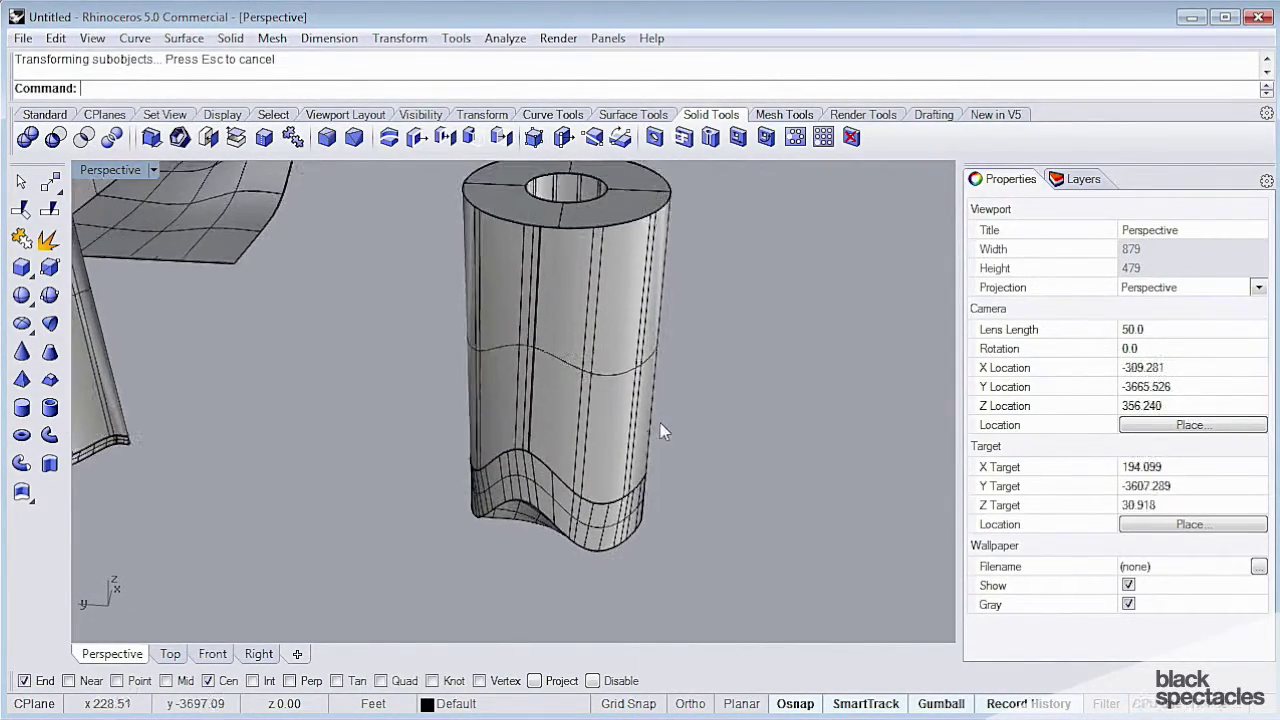
- Scale the curved bottom face down uniformly so the lower band tapers inward
{"action": "right_click_drag", "start_coordinate": [762, 418], "coordinate": [772, 290]}
{"action": "right_click_drag", "start_coordinate": [607, 490], "coordinate": [632, 485]}
{"action": "left_click", "coordinate": [628, 483], "text": "ctrl+shift"}
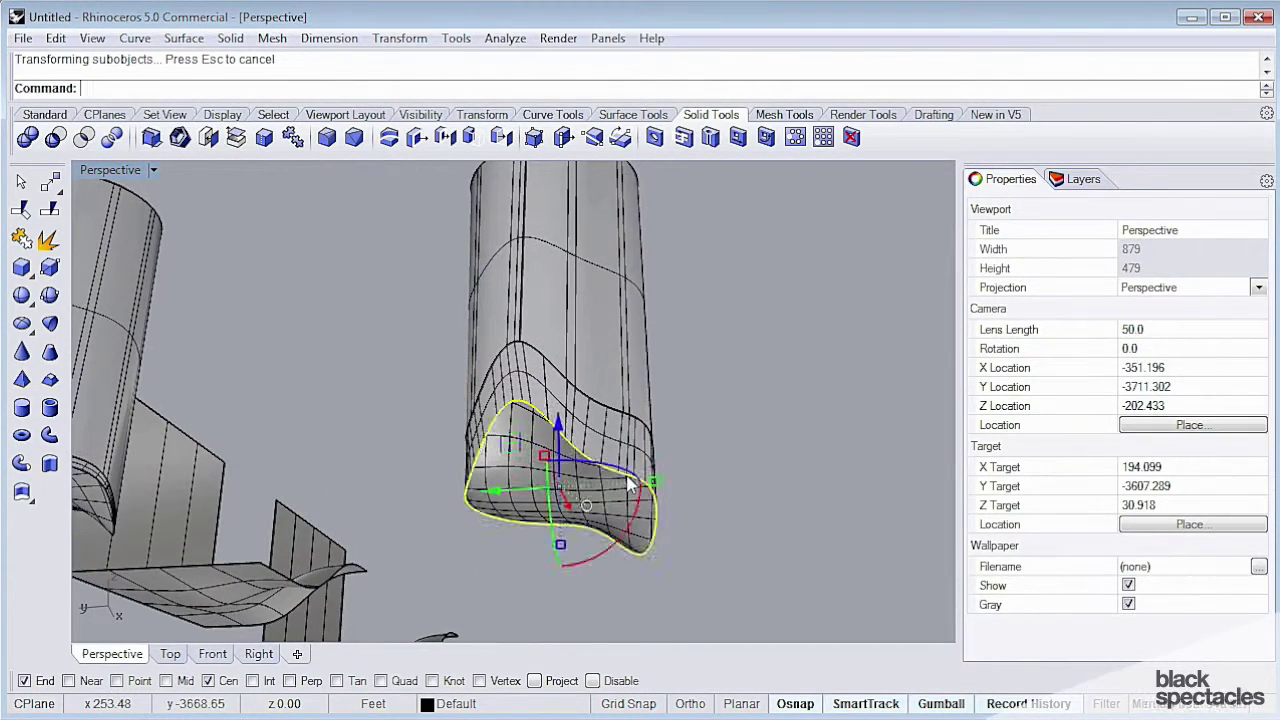
{"action": "right_click_drag", "start_coordinate": [547, 500], "coordinate": [594, 483]}
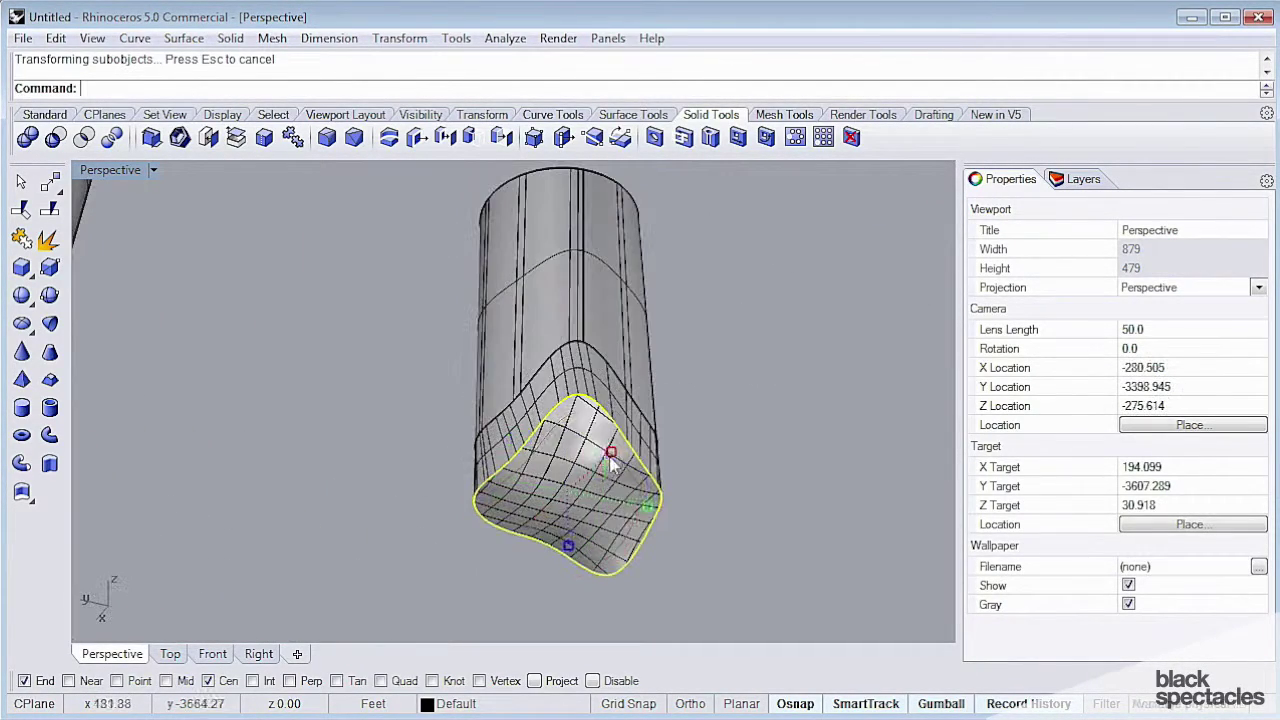
{"action": "left_click_drag", "start_coordinate": [594, 483], "coordinate": [592, 481], "text": "shift"}
{"action": "left_click", "coordinate": [703, 492]}
- Move the reduced bottom face downward to lengthen the tapered tip
{"action": "right_click_drag", "start_coordinate": [703, 502], "coordinate": [600, 430]}
{"action": "left_click", "coordinate": [563, 449], "text": "ctrl+shift"}
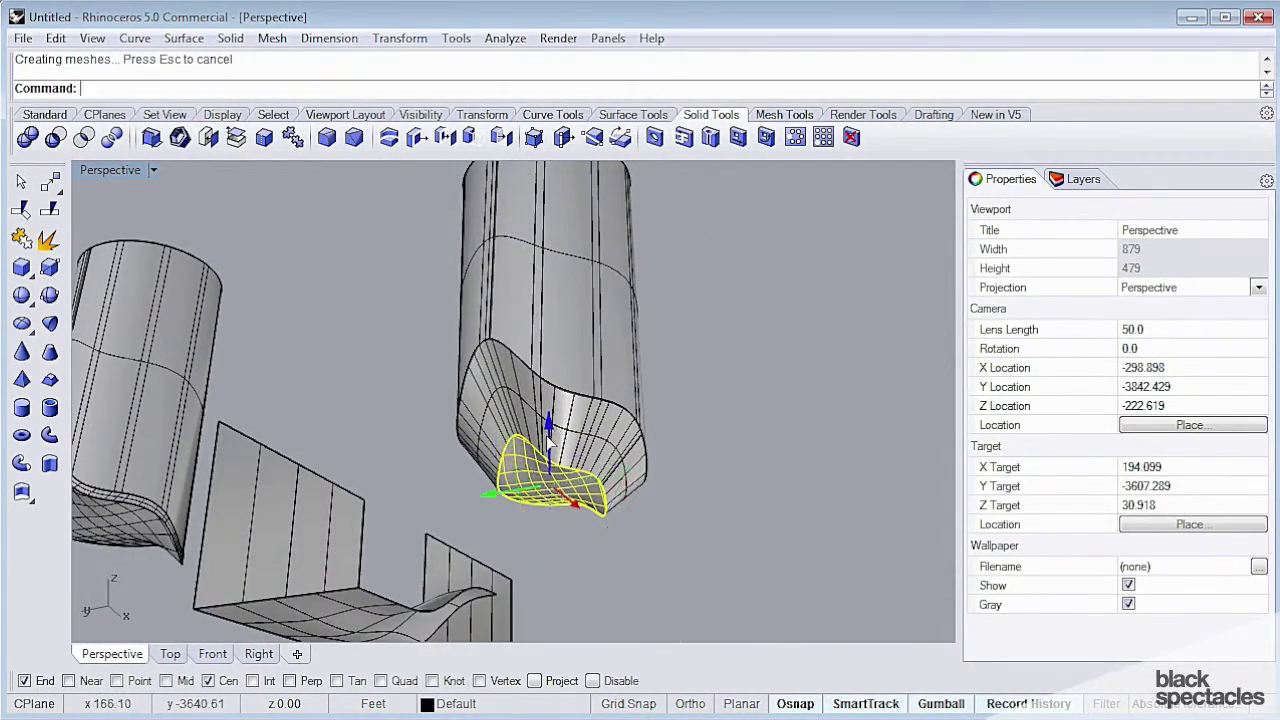
{"action": "left_click_drag", "start_coordinate": [546, 437], "coordinate": [548, 499]}
{"action": "left_click", "coordinate": [670, 450]}
{"action": "right_click_drag", "start_coordinate": [586, 475], "coordinate": [607, 417]}
{"action": "scroll", "coordinate": [607, 417], "scroll_direction": "down", "scroll_amount": 4}
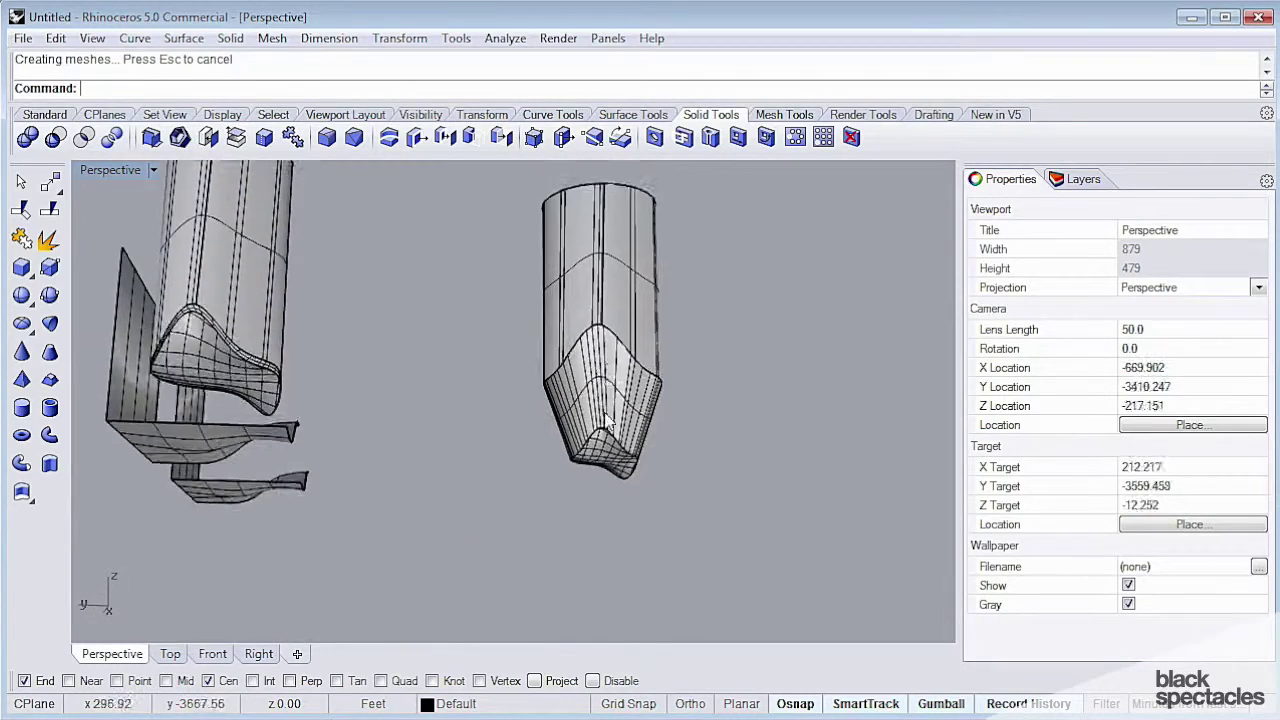
- Reselect only the tip's end face and pull it further down for a longer taper
{"action": "scroll", "coordinate": [605, 415], "scroll_direction": "up", "scroll_amount": 6}
{"action": "left_click", "coordinate": [583, 505]}
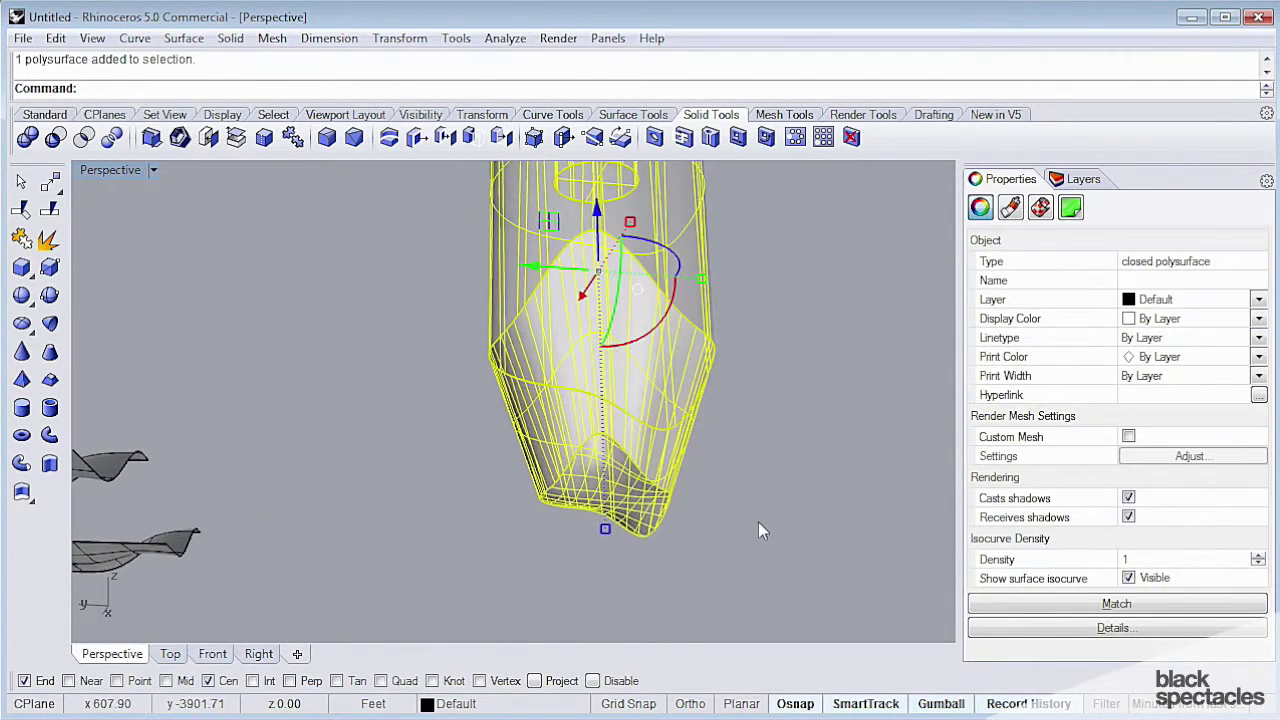
{"action": "left_click", "coordinate": [758, 523]}
{"action": "left_click", "coordinate": [634, 502]}
{"action": "left_click", "coordinate": [684, 553]}
{"action": "left_click", "coordinate": [606, 496], "text": "ctrl+shift"}
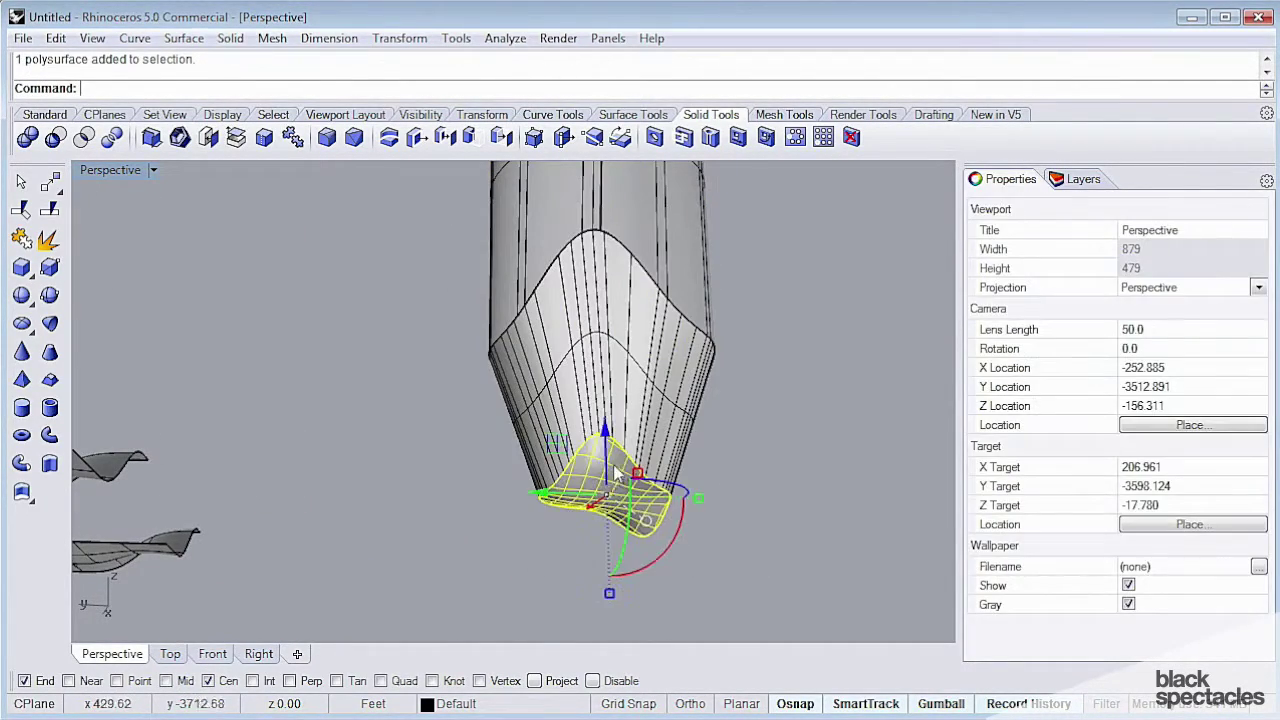
{"action": "left_click_drag", "start_coordinate": [605, 433], "coordinate": [607, 563]}
{"action": "scroll", "coordinate": [751, 518], "scroll_direction": "down", "scroll_amount": 6}
{"action": "right_click_drag", "start_coordinate": [754, 518], "coordinate": [761, 384], "text": "shift"}
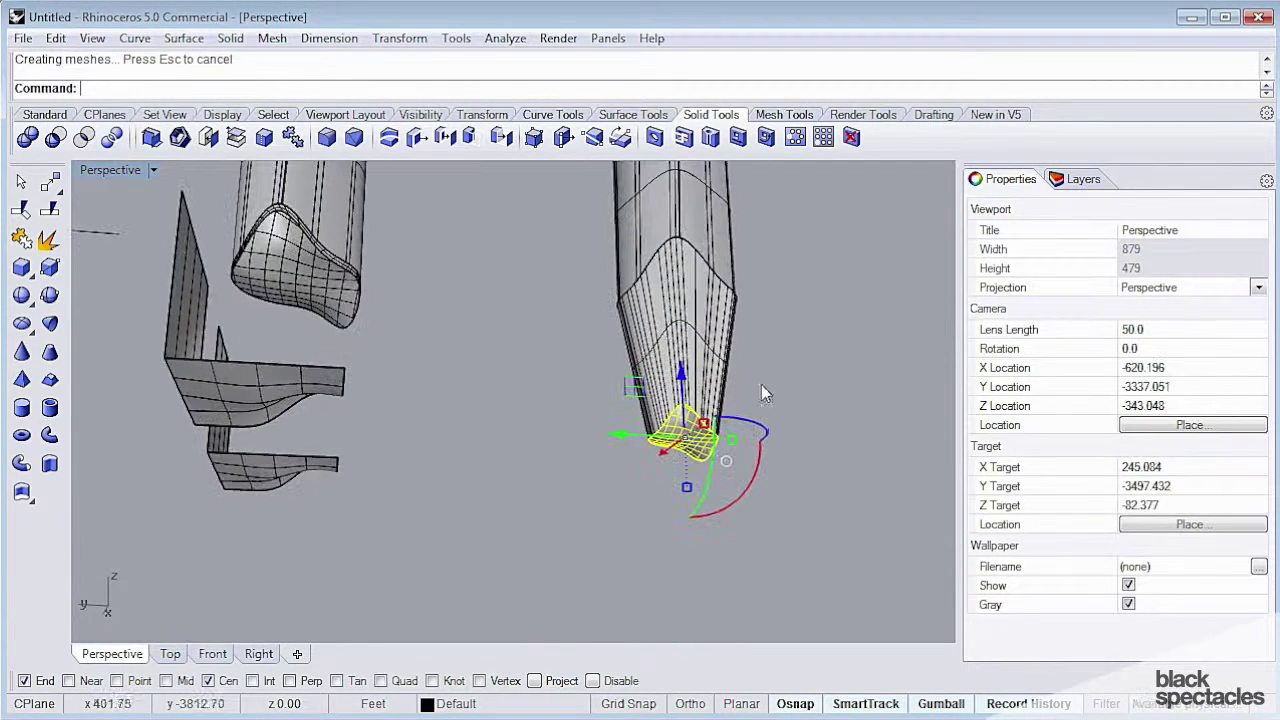
{"action": "left_click_drag", "start_coordinate": [682, 382], "coordinate": [683, 402]}
{"action": "left_click", "coordinate": [784, 395]}
{"action": "right_click_drag", "start_coordinate": [784, 395], "coordinate": [708, 468]}
- Move the top face of the tapered cylinder straight up to make the body much taller
{"action": "right_click_drag", "start_coordinate": [706, 520], "coordinate": [578, 381], "text": "shift"}
{"action": "left_click", "coordinate": [600, 392], "text": "ctrl+shift"}
{"action": "scroll", "coordinate": [569, 362], "scroll_direction": "down", "scroll_amount": 2}
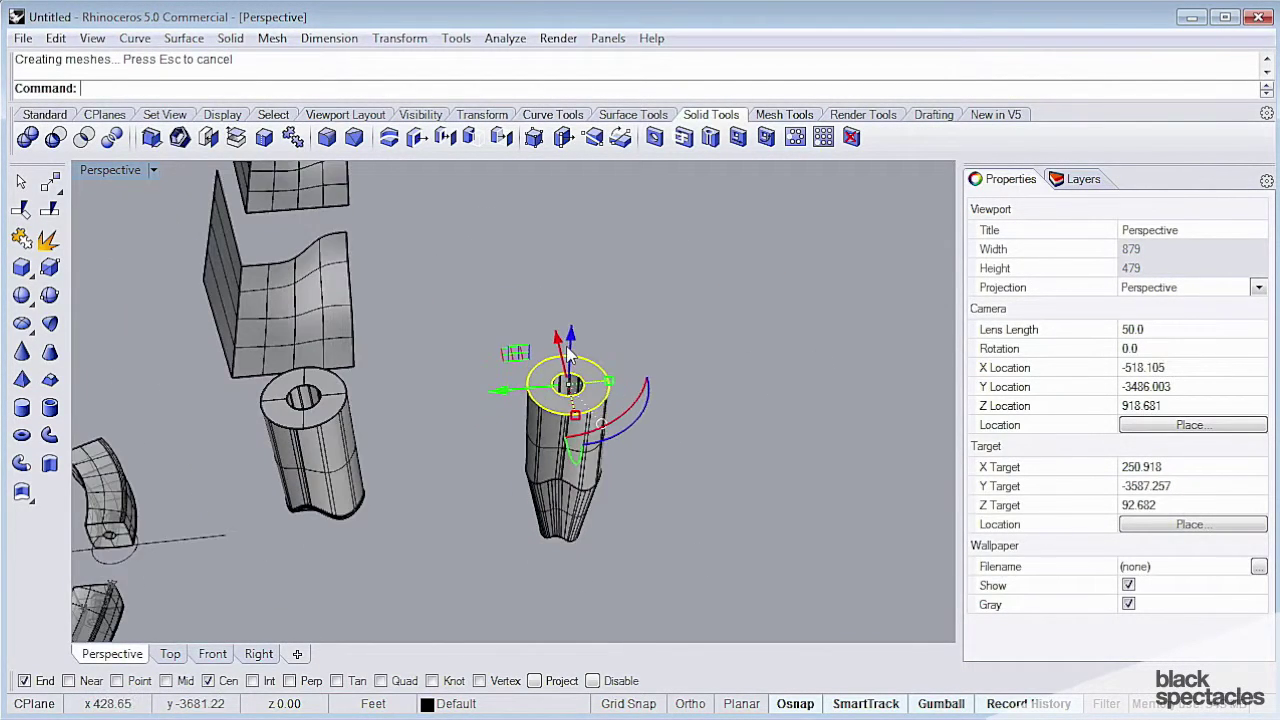
{"action": "left_click_drag", "start_coordinate": [571, 346], "coordinate": [607, 203]}
{"action": "right_click_drag", "start_coordinate": [702, 366], "coordinate": [628, 418]}
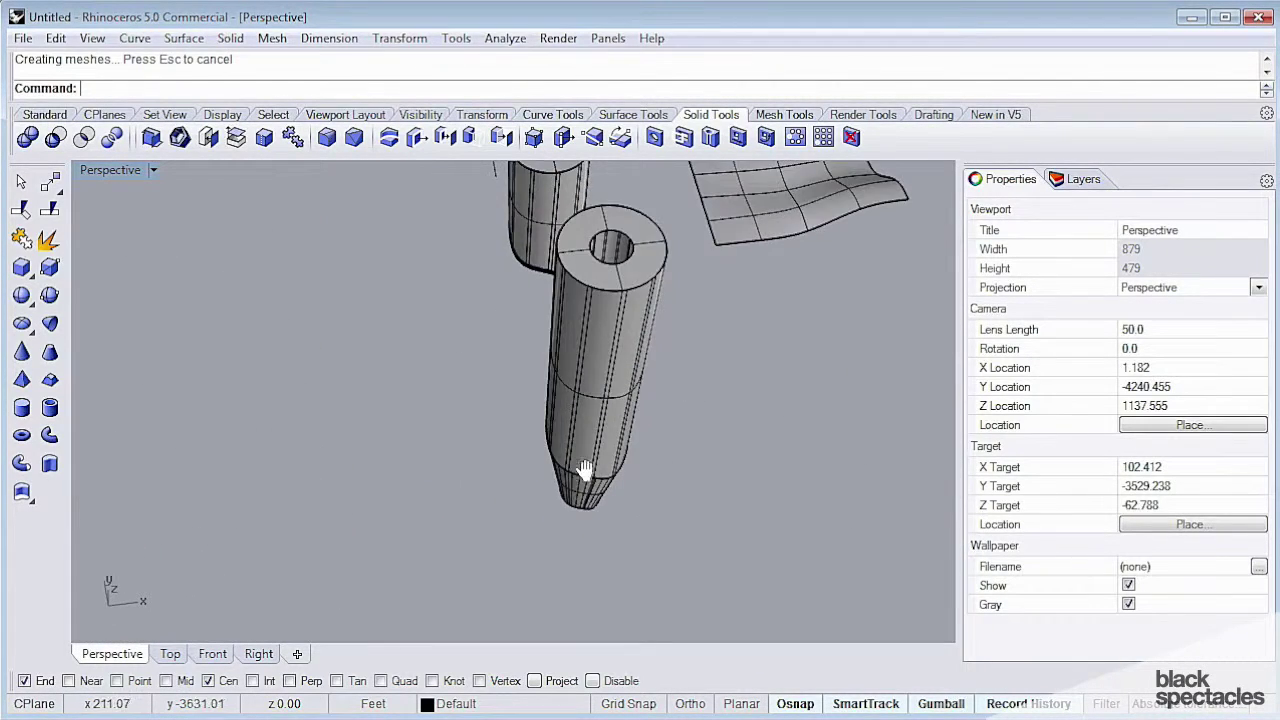
{"action": "right_click_drag", "start_coordinate": [582, 464], "coordinate": [540, 540], "text": "shift"}
{"action": "right_click_drag", "start_coordinate": [568, 405], "coordinate": [600, 443]}
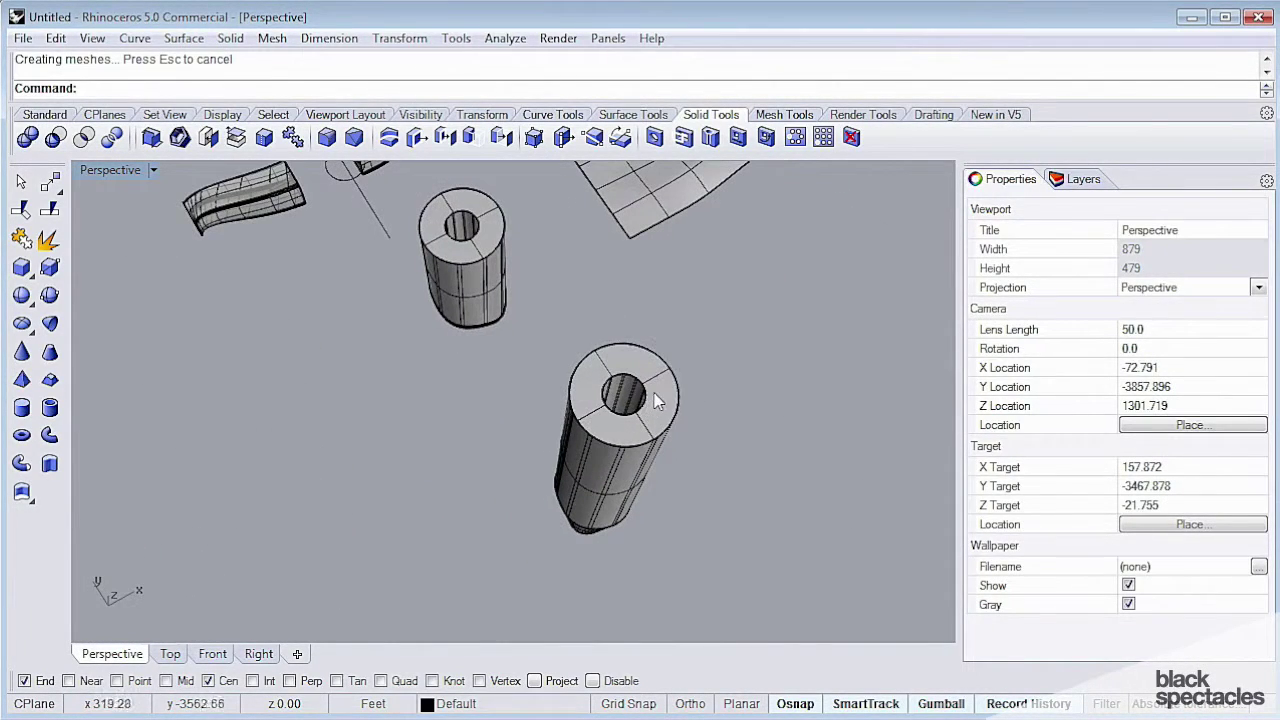
{"action": "left_click", "coordinate": [657, 398], "text": "ctrl+shift"}
{"action": "left_click", "coordinate": [771, 386]}
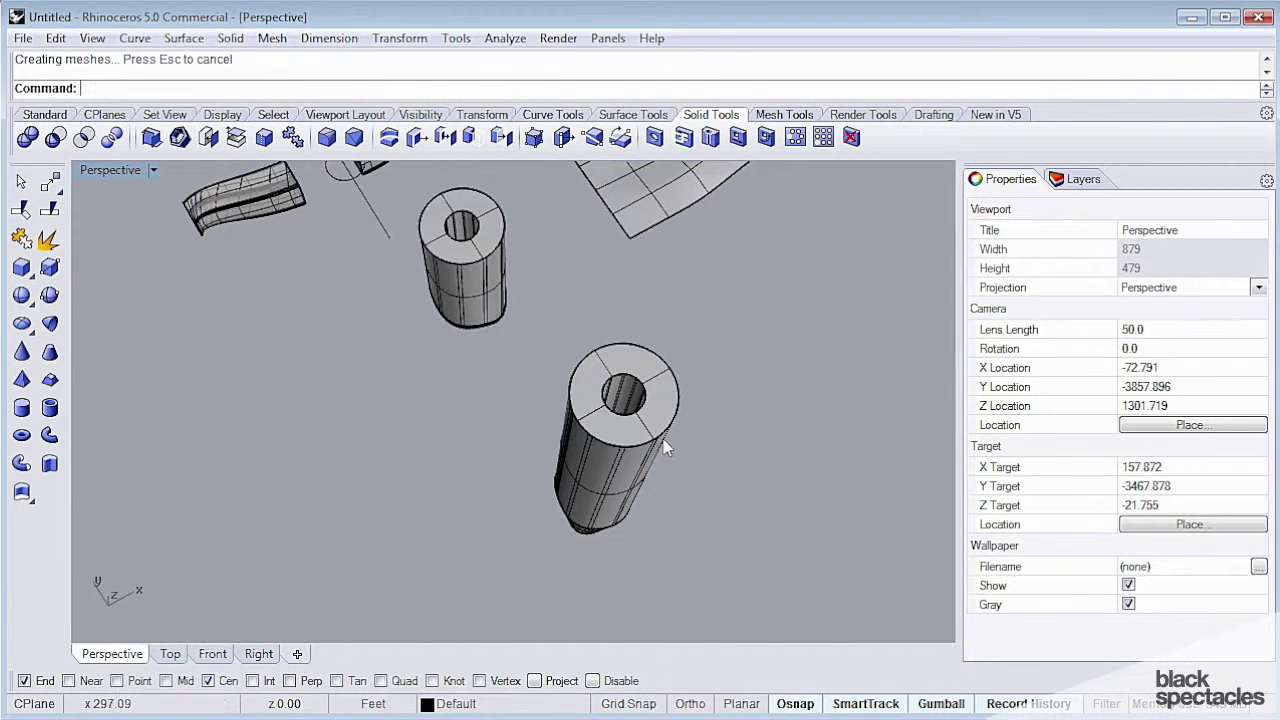
{"action": "mouse_move", "coordinate": [679, 464]}
{"action": "right_mouse_down"}
{"action": "mouse_move", "coordinate": [760, 330]}
{"action": "mouse_move", "coordinate": [792, 245]}
{"action": "mouse_move", "coordinate": [734, 431]}
{"action": "mouse_move", "coordinate": [703, 391]}
{"action": "mouse_move", "coordinate": [717, 324]}
{"action": "mouse_move", "coordinate": [681, 442]}
{"action": "right_mouse_up"}
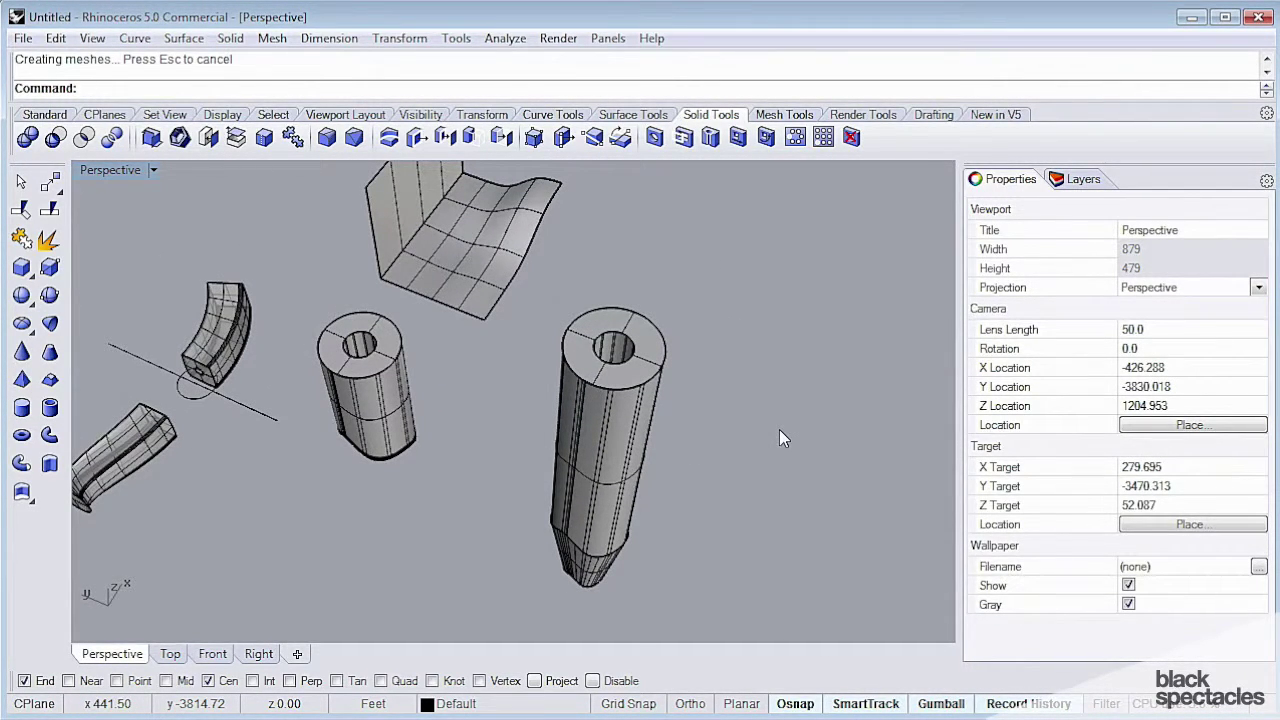
- Use MoveEdge to move the outer edge of the tapered cylinder's top face straight down, shortening the body
{"action": "type", "text": "Edge"}
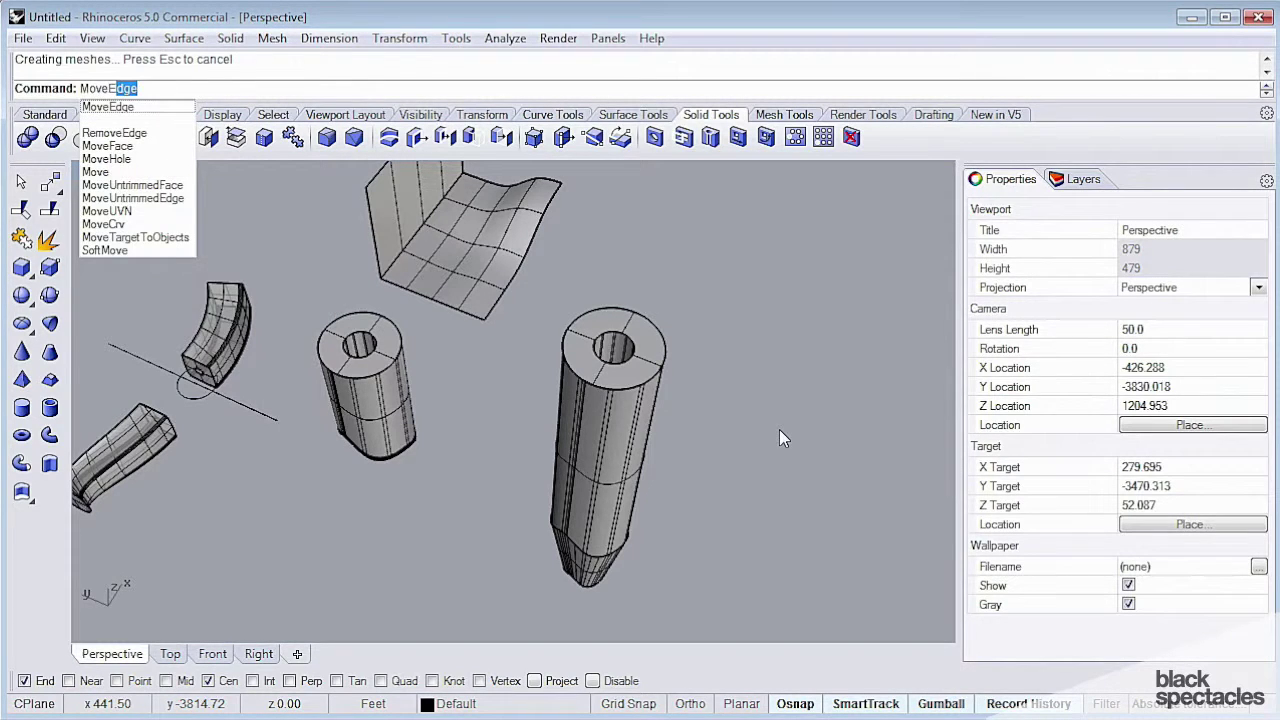
{"action": "key", "text": "Return"}
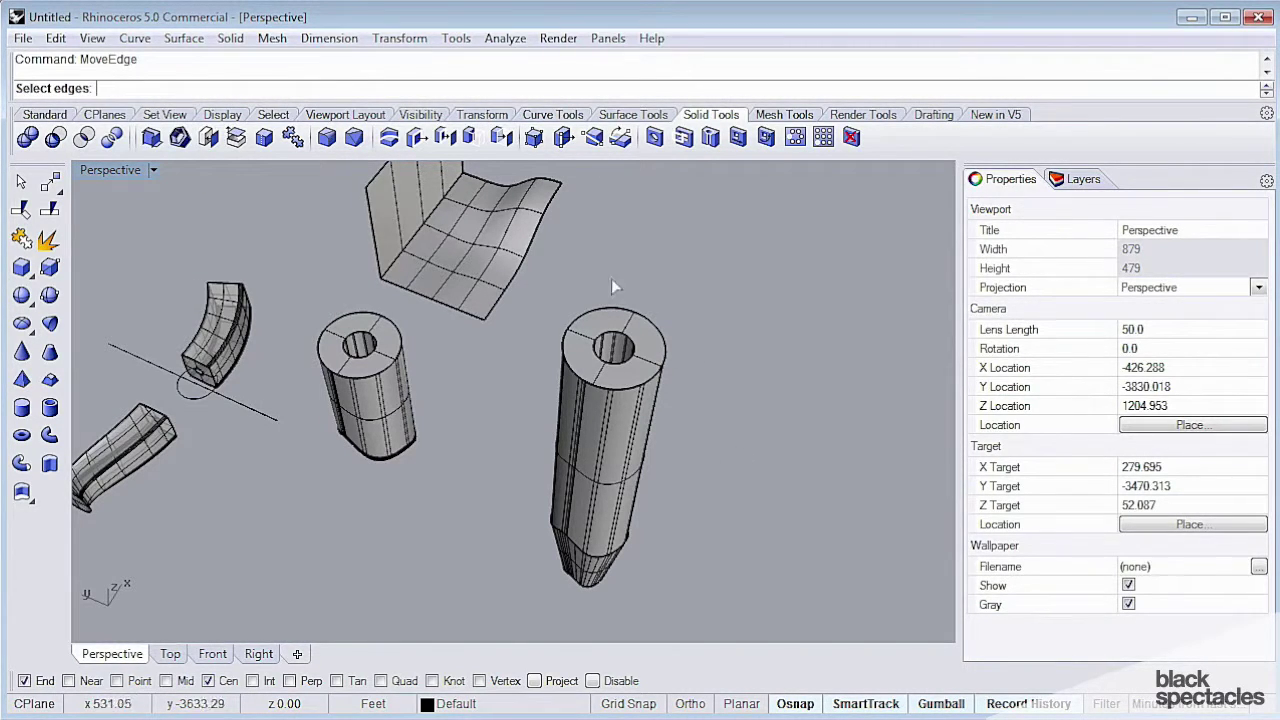
{"action": "left_click", "coordinate": [658, 331]}
{"action": "right_click_drag", "start_coordinate": [753, 400], "coordinate": [648, 279]}
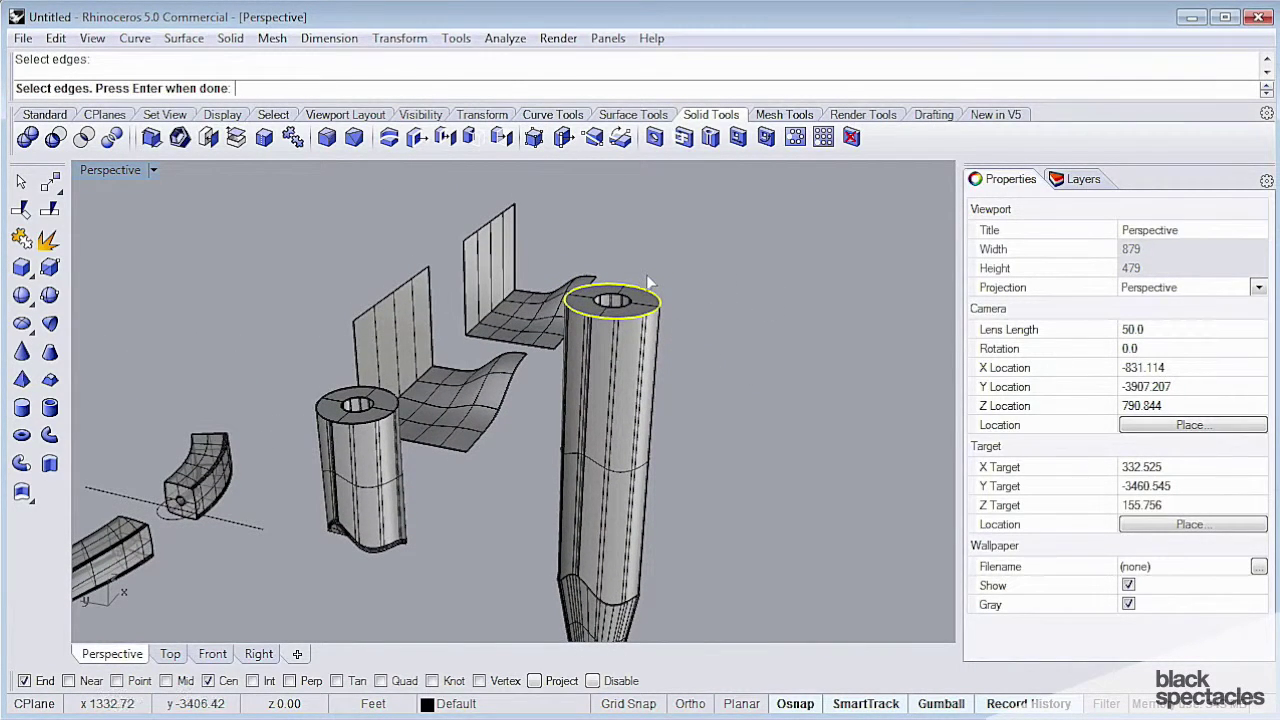
{"action": "key", "text": "Return"}
{"action": "right_click_drag", "start_coordinate": [712, 292], "coordinate": [700, 335]}
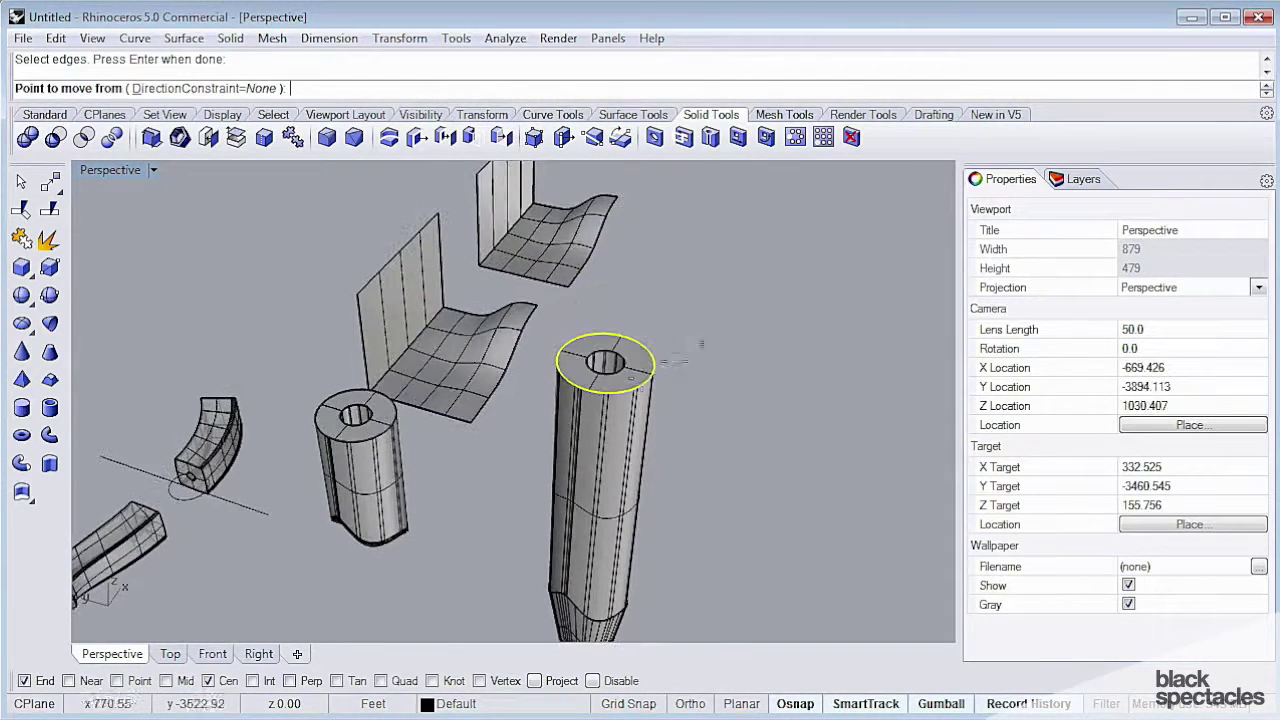
{"action": "left_click", "coordinate": [600, 366]}
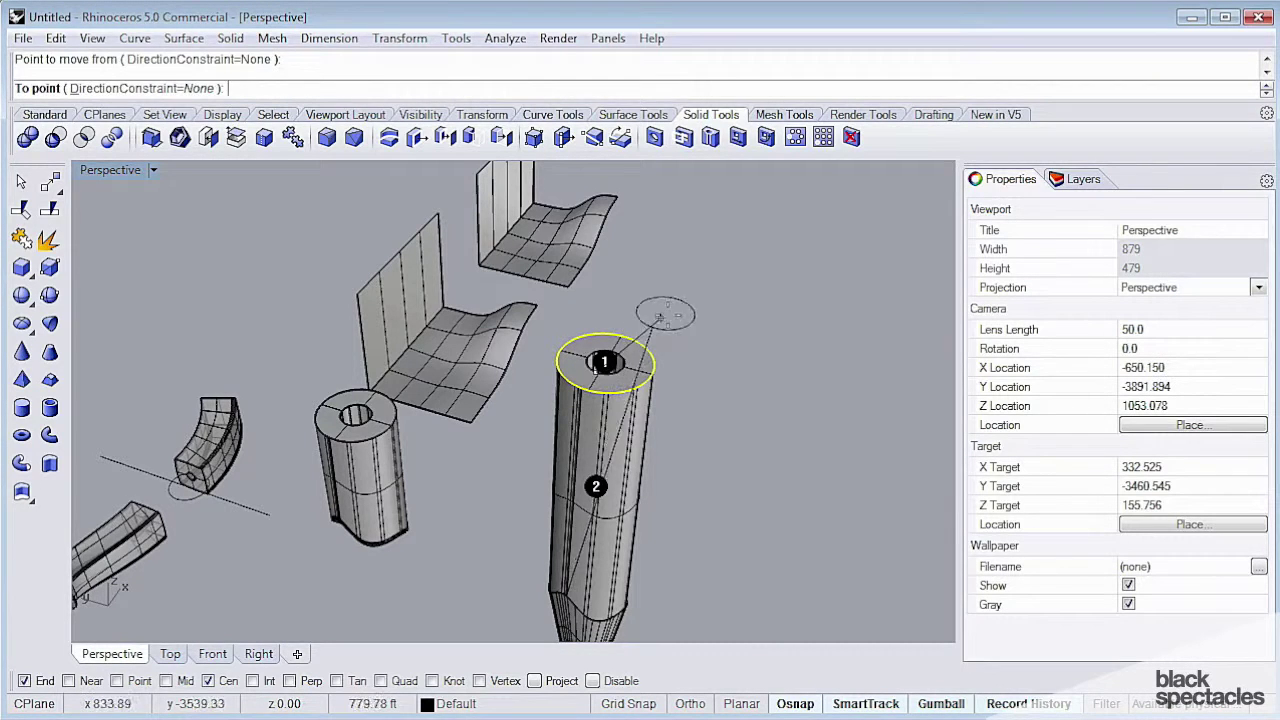
{"action": "scroll", "coordinate": [590, 368], "scroll_direction": "up", "scroll_amount": 2}
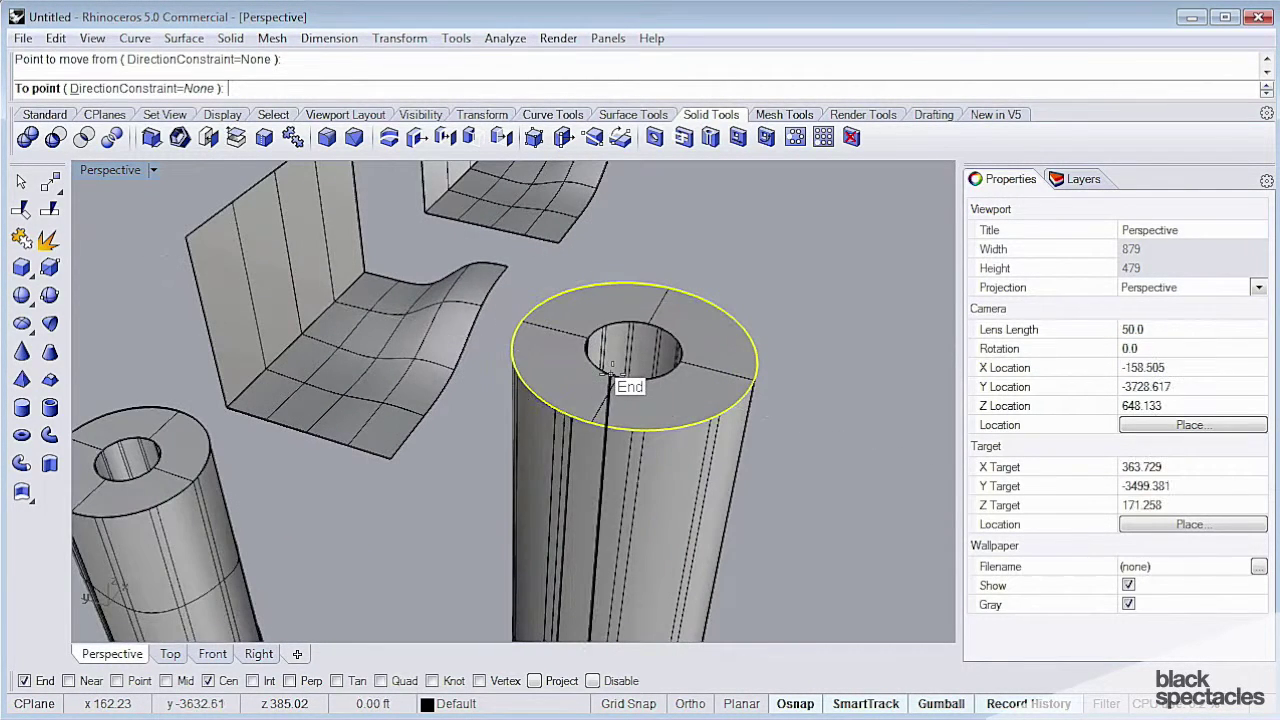
{"action": "left_click", "coordinate": [611, 374], "text": "ctrl"}
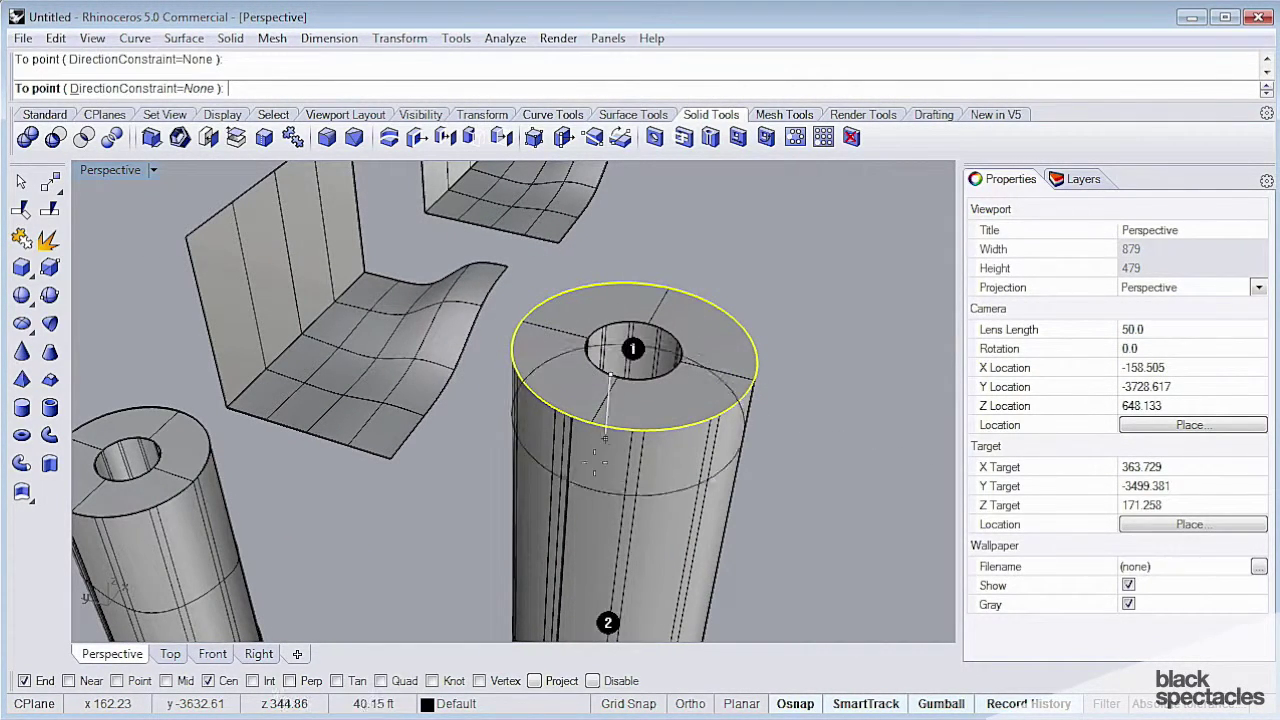
{"action": "right_click_drag", "start_coordinate": [556, 510], "coordinate": [545, 375], "text": "shift"}
{"action": "scroll", "coordinate": [540, 400], "scroll_direction": "down", "scroll_amount": 3}
{"action": "right_click_drag", "start_coordinate": [532, 436], "coordinate": [667, 340]}
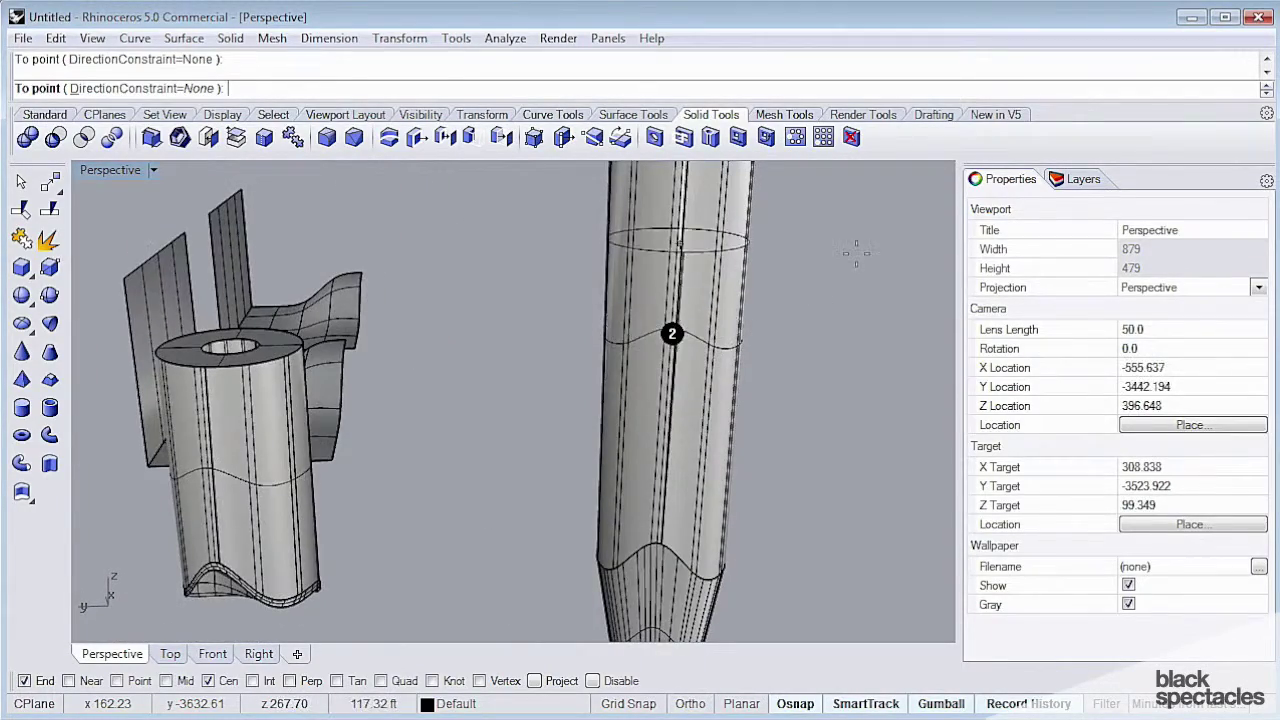
{"action": "scroll", "coordinate": [850, 258], "scroll_direction": "down", "scroll_amount": 2}
{"action": "right_click_drag", "start_coordinate": [834, 302], "coordinate": [684, 418], "text": "shift"}
{"action": "left_click", "coordinate": [817, 421]}
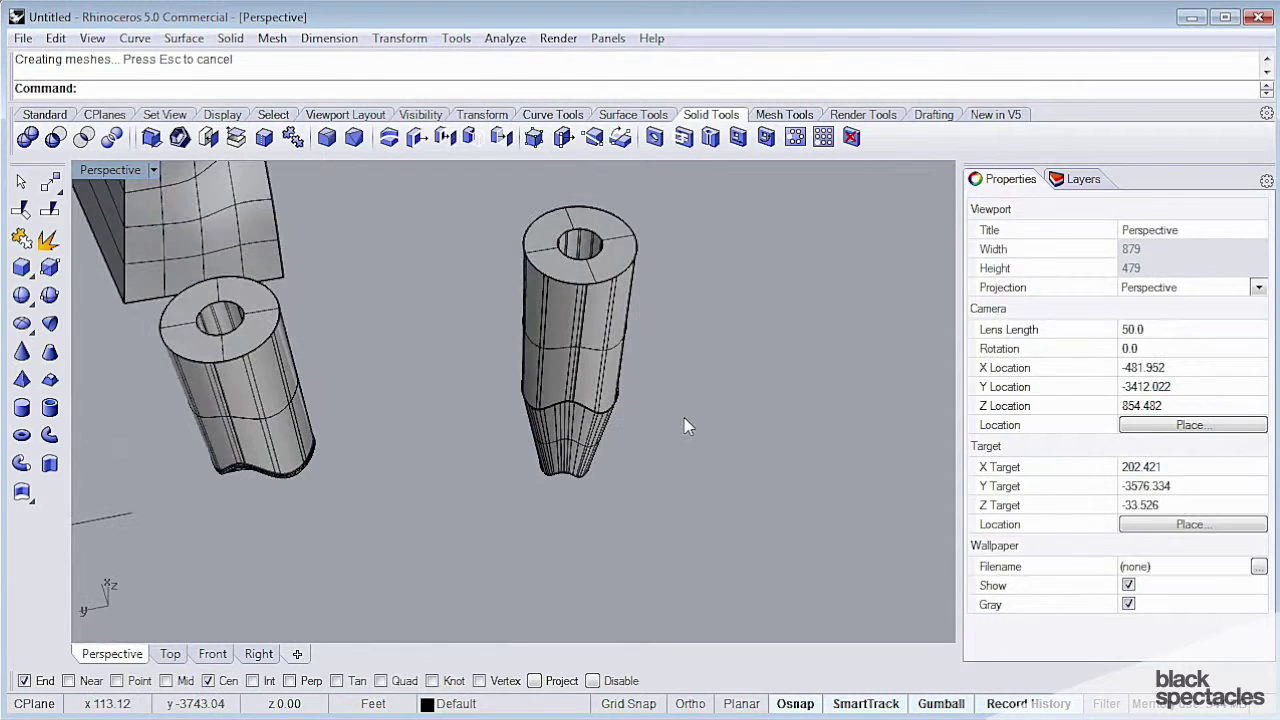
- Use MoveFace to move the shortened cylinder's ring-shaped top face straight up, making the body tall again
{"action": "type", "text": "MoveFace"}
{"action": "key", "text": "Return"}
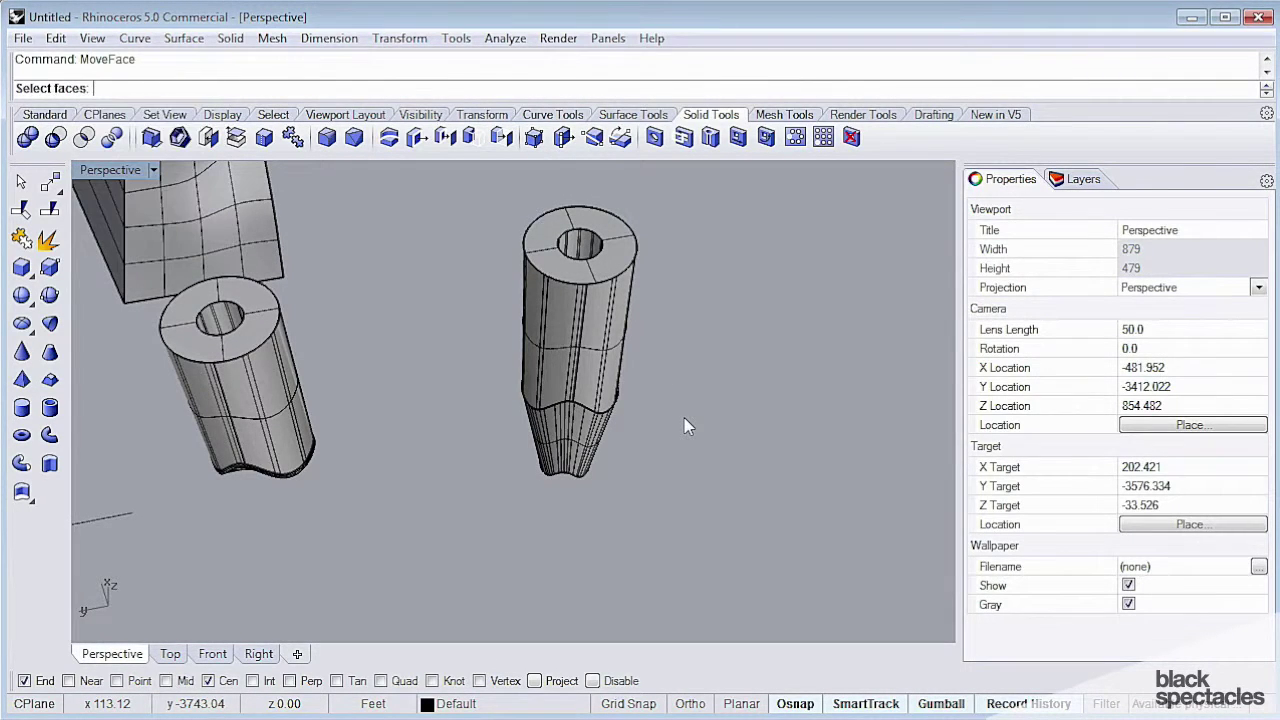
{"action": "right_click_drag", "start_coordinate": [530, 362], "coordinate": [546, 451], "text": "shift"}
{"action": "left_click", "coordinate": [622, 334]}
{"action": "key", "text": "Return"}
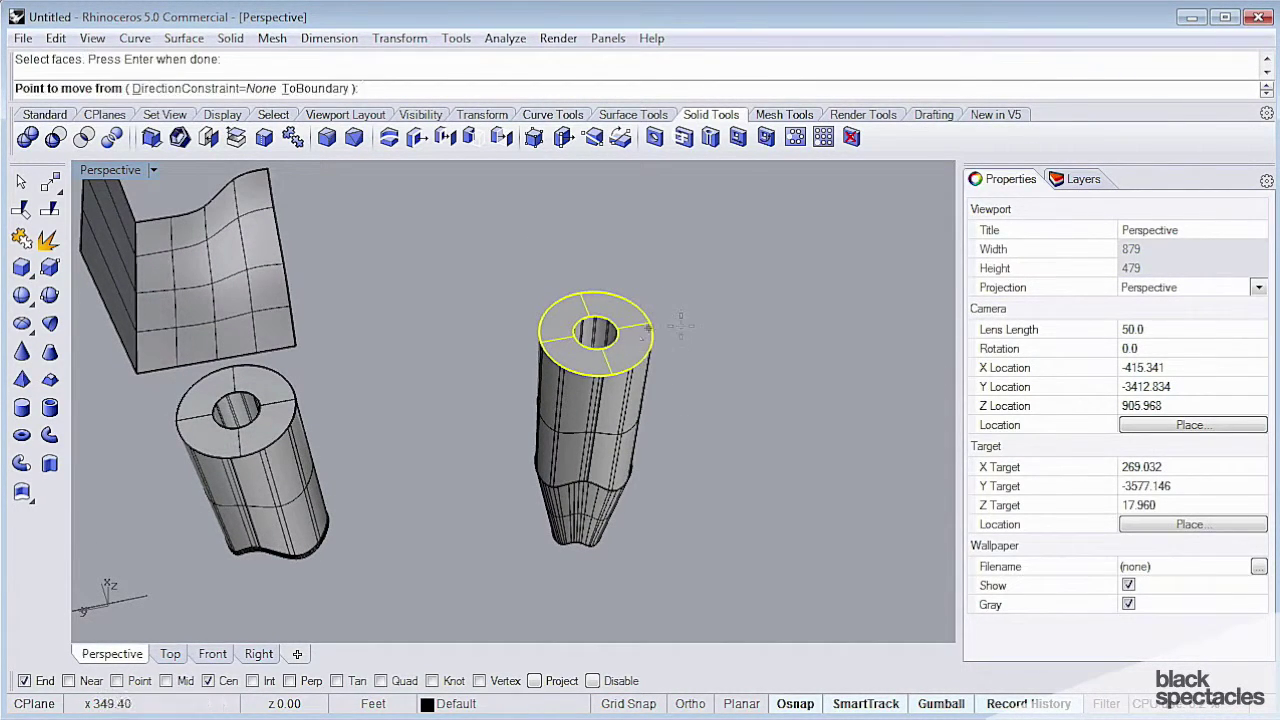
{"action": "left_click", "coordinate": [602, 350]}
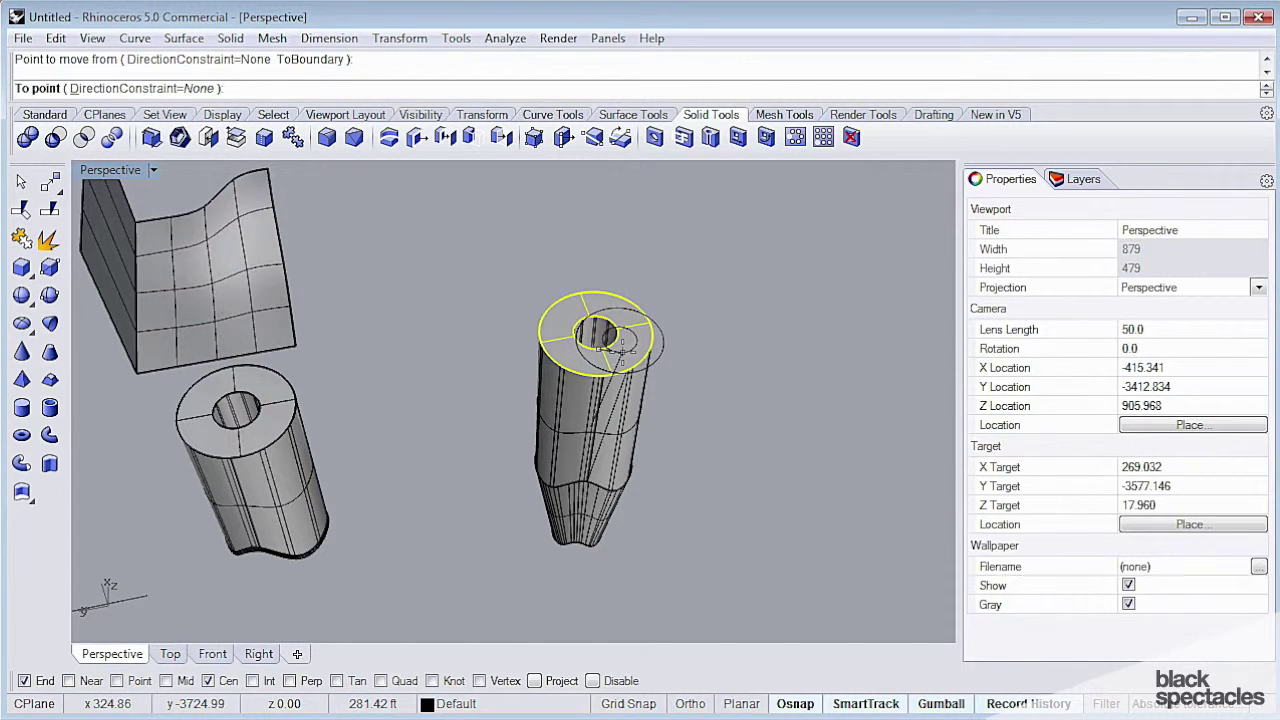
{"action": "left_click", "coordinate": [604, 352], "text": "ctrl"}
{"action": "left_click", "coordinate": [703, 216]}
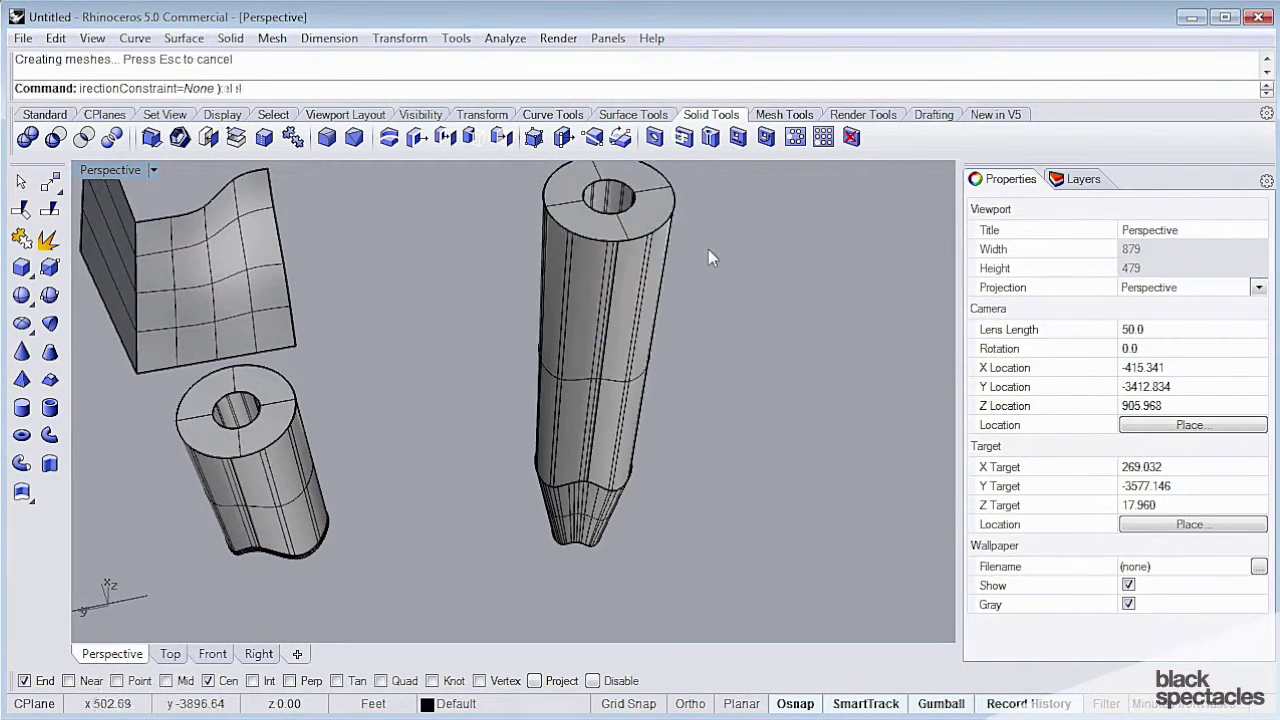
- Examine the tall tapered cylinder from several angles alongside the surrounding solids
{"action": "right_click_drag", "start_coordinate": [708, 249], "coordinate": [660, 440]}
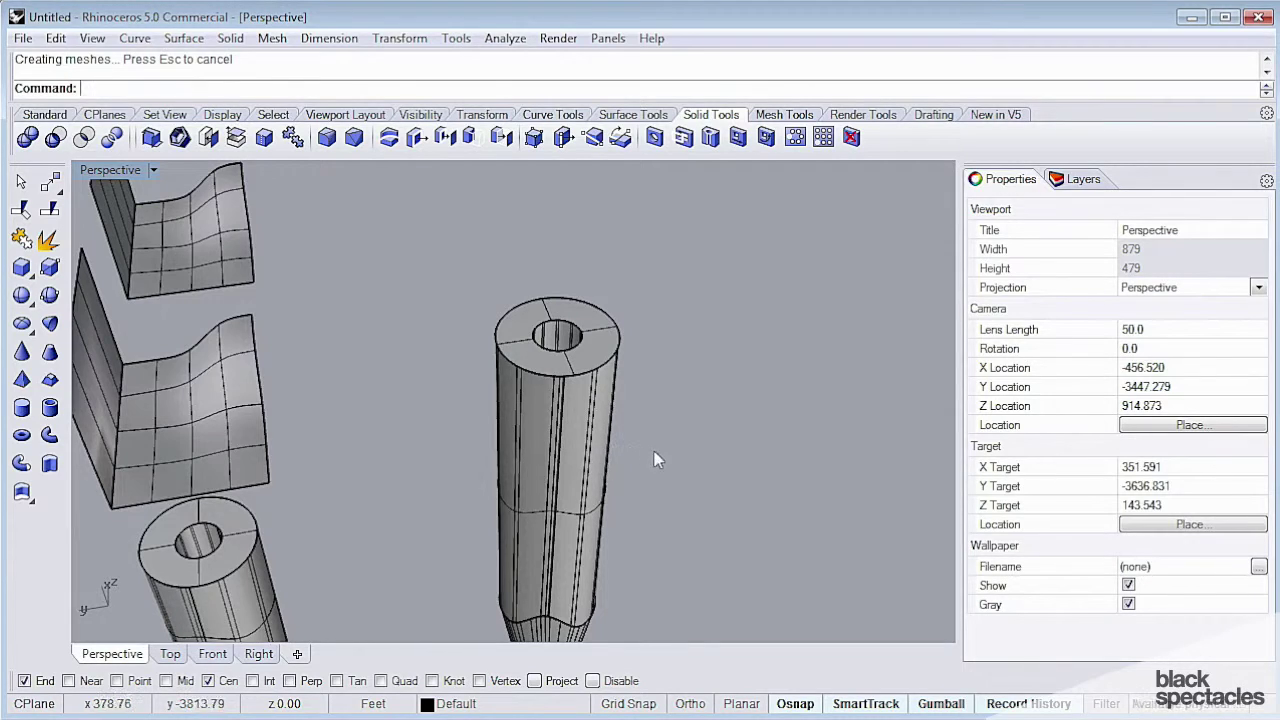
{"action": "scroll", "coordinate": [709, 441], "scroll_direction": "down", "scroll_amount": 5}
{"action": "right_click_drag", "start_coordinate": [709, 441], "coordinate": [530, 305]}
{"action": "scroll", "coordinate": [370, 314], "scroll_direction": "down", "scroll_amount": 3}
{"action": "right_click_drag", "start_coordinate": [370, 314], "coordinate": [550, 426]}
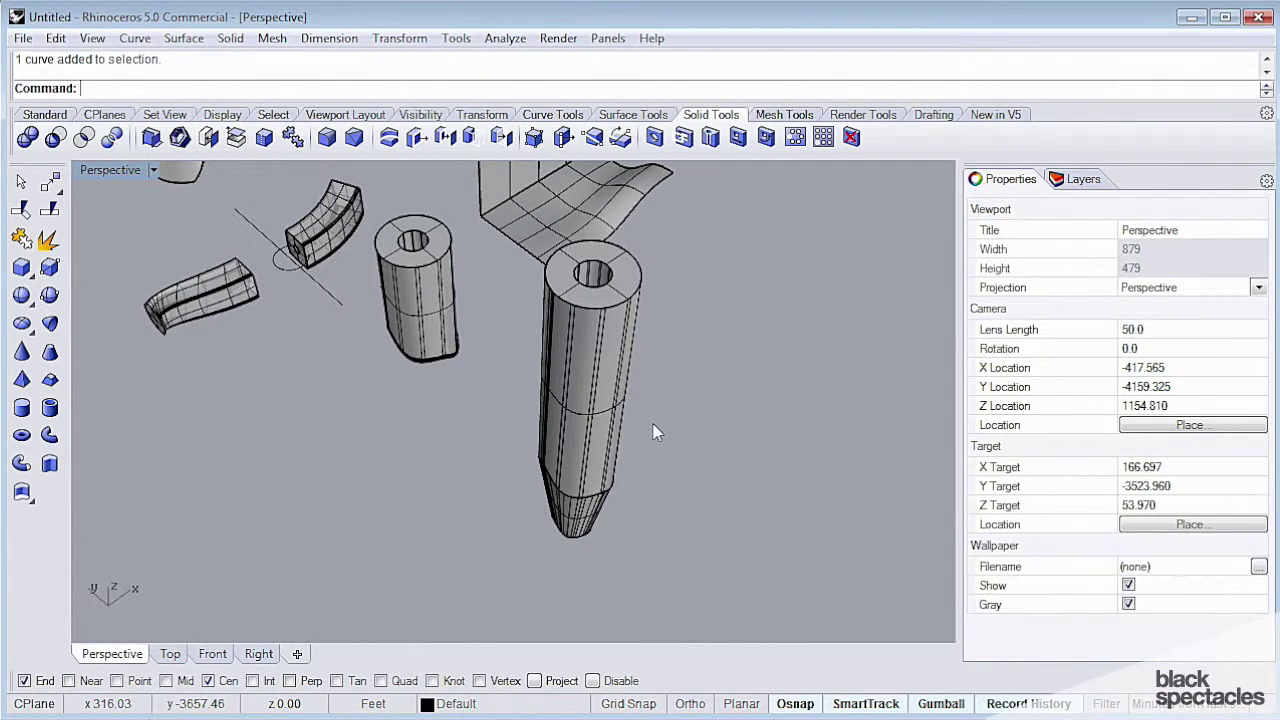
{"action": "right_click_drag", "start_coordinate": [776, 469], "coordinate": [650, 382]}
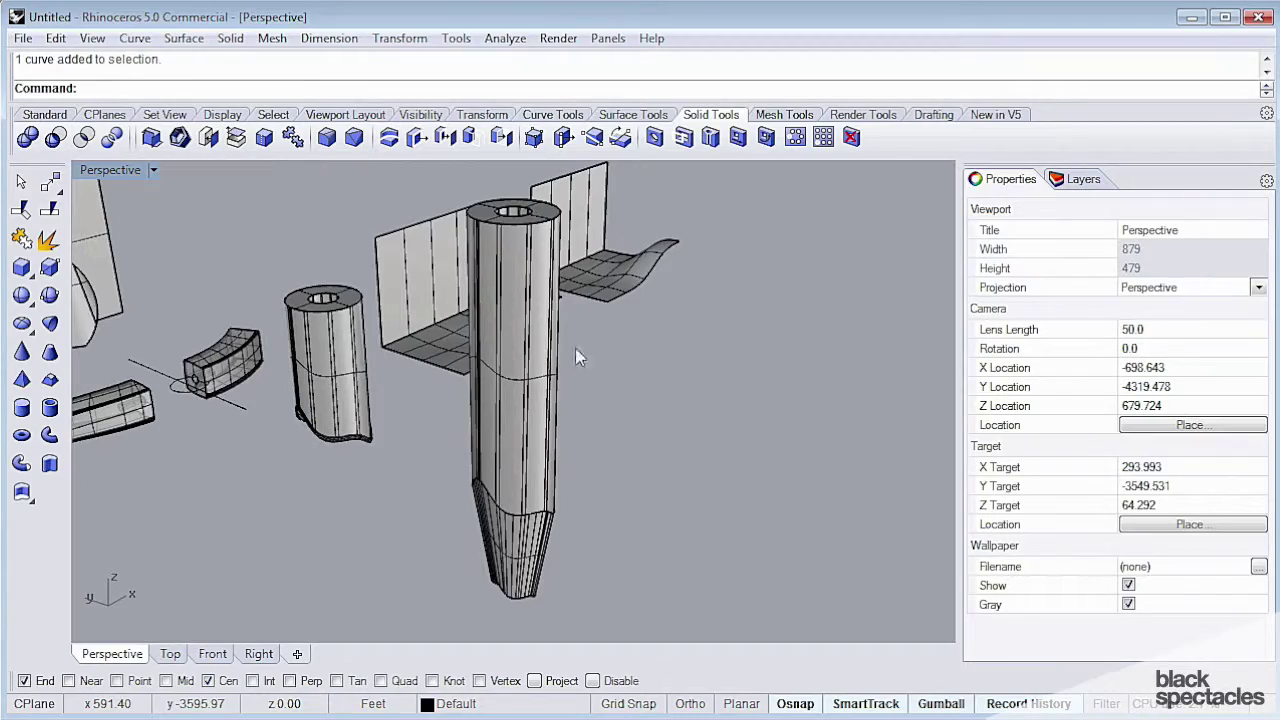
{"action": "right_click_drag", "start_coordinate": [674, 415], "coordinate": [629, 503]}
{"action": "right_click_drag", "start_coordinate": [400, 310], "coordinate": [471, 409], "text": "shift"}
{"action": "left_click", "coordinate": [615, 541]}
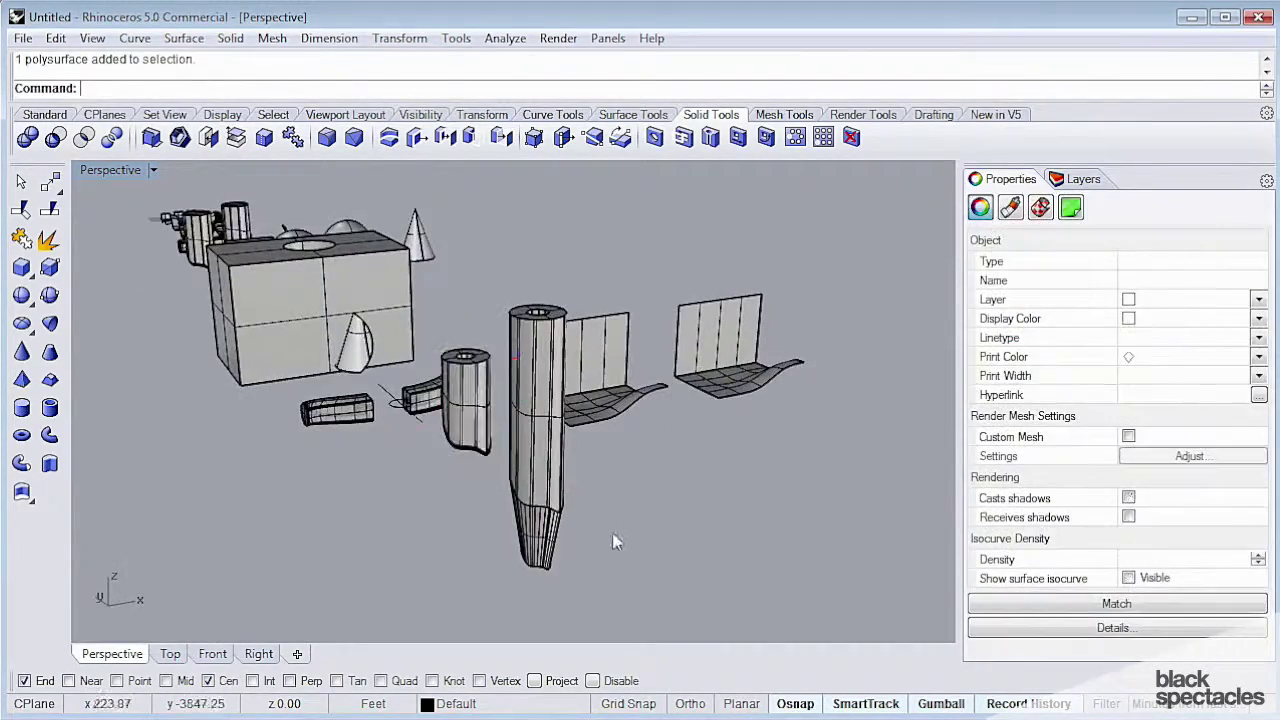
- Rotate the tapered cylinder 180 degrees about a horizontal axis so its tip points upward
{"action": "mouse_move", "coordinate": [612, 532]}
{"action": "right_mouse_down"}
{"action": "mouse_move", "coordinate": [677, 429]}
{"action": "mouse_move", "coordinate": [814, 406]}
{"action": "mouse_move", "coordinate": [677, 537]}
{"action": "right_mouse_up"}
{"action": "scroll", "coordinate": [675, 425], "scroll_direction": "up", "scroll_amount": 6}
{"action": "scroll", "coordinate": [677, 535], "scroll_direction": "down", "scroll_amount": 6}
{"action": "mouse_move", "coordinate": [692, 460]}
{"action": "right_mouse_down", "text": "shift"}
{"action": "mouse_move", "coordinate": [665, 417]}
{"action": "mouse_move", "coordinate": [631, 459]}
{"action": "right_mouse_up", "text": "shift"}
{"action": "left_click", "coordinate": [577, 472]}
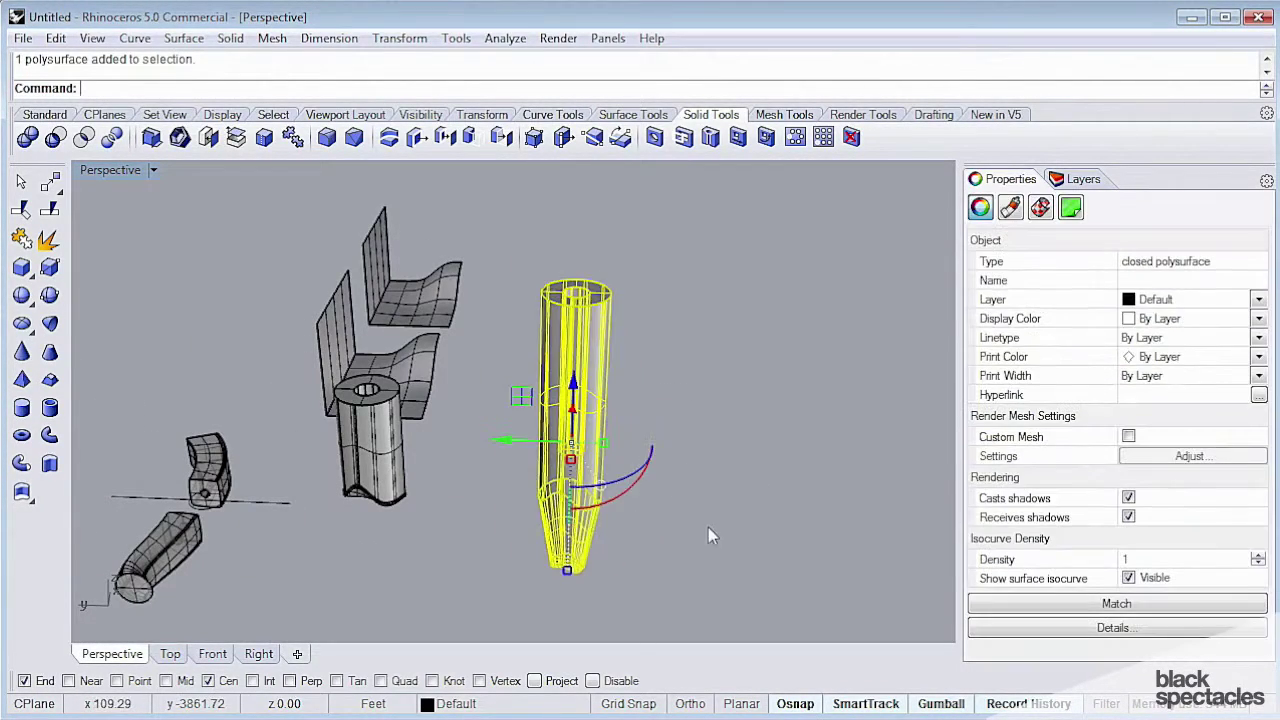
{"action": "right_click_drag", "start_coordinate": [708, 531], "coordinate": [535, 475]}
{"action": "mouse_move", "coordinate": [530, 458]}
{"action": "left_mouse_down"}
{"action": "mouse_move", "coordinate": [443, 551]}
{"action": "mouse_move", "coordinate": [363, 375]}
{"action": "left_mouse_up"}
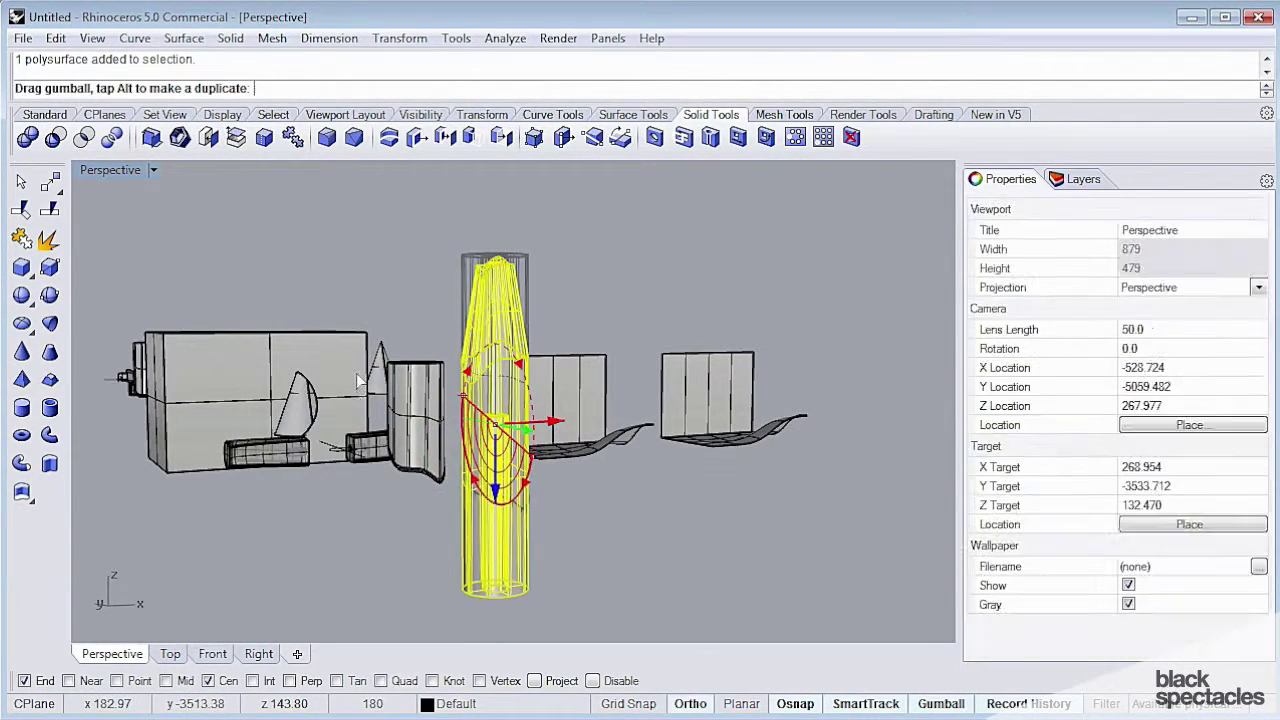
{"action": "left_click", "coordinate": [702, 508]}
{"action": "mouse_move", "coordinate": [702, 508]}
{"action": "right_mouse_down"}
{"action": "mouse_move", "coordinate": [757, 520]}
{"action": "mouse_move", "coordinate": [756, 442]}
{"action": "mouse_move", "coordinate": [671, 552]}
{"action": "mouse_move", "coordinate": [626, 463]}
{"action": "right_mouse_up"}
- Move the flipped solid with Vertical set to Yes, from a point on its bottom rim to 0,0
{"action": "left_click", "coordinate": [600, 474]}
{"action": "type", "text": "m"}
{"action": "key", "text": "Return"}
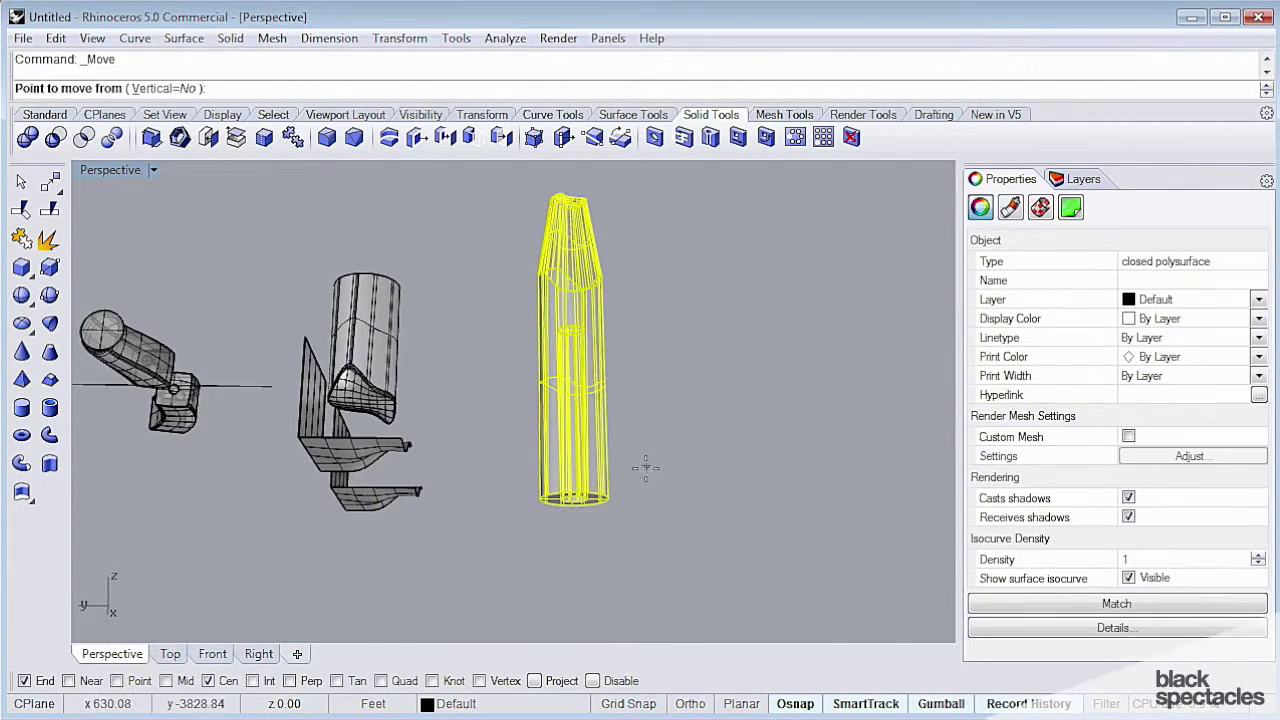
{"action": "type", "text": "v"}
{"action": "key", "text": "Return"}
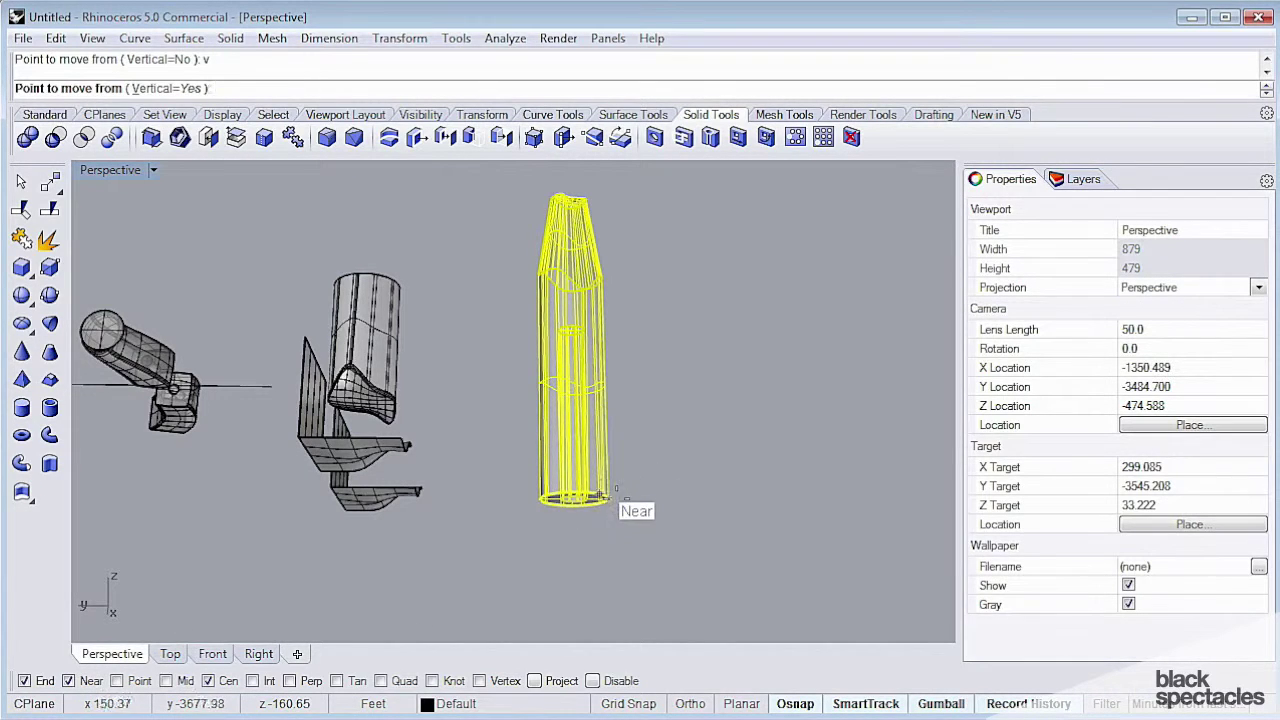
{"action": "right_click_drag", "start_coordinate": [674, 343], "coordinate": [626, 430]}
{"action": "scroll", "coordinate": [450, 442], "scroll_direction": "down", "scroll_amount": 2}
{"action": "mouse_move", "coordinate": [450, 442]}
{"action": "right_mouse_down", "text": "shift"}
{"action": "mouse_move", "coordinate": [643, 425]}
{"action": "mouse_move", "coordinate": [588, 455]}
{"action": "right_mouse_up", "text": "shift"}
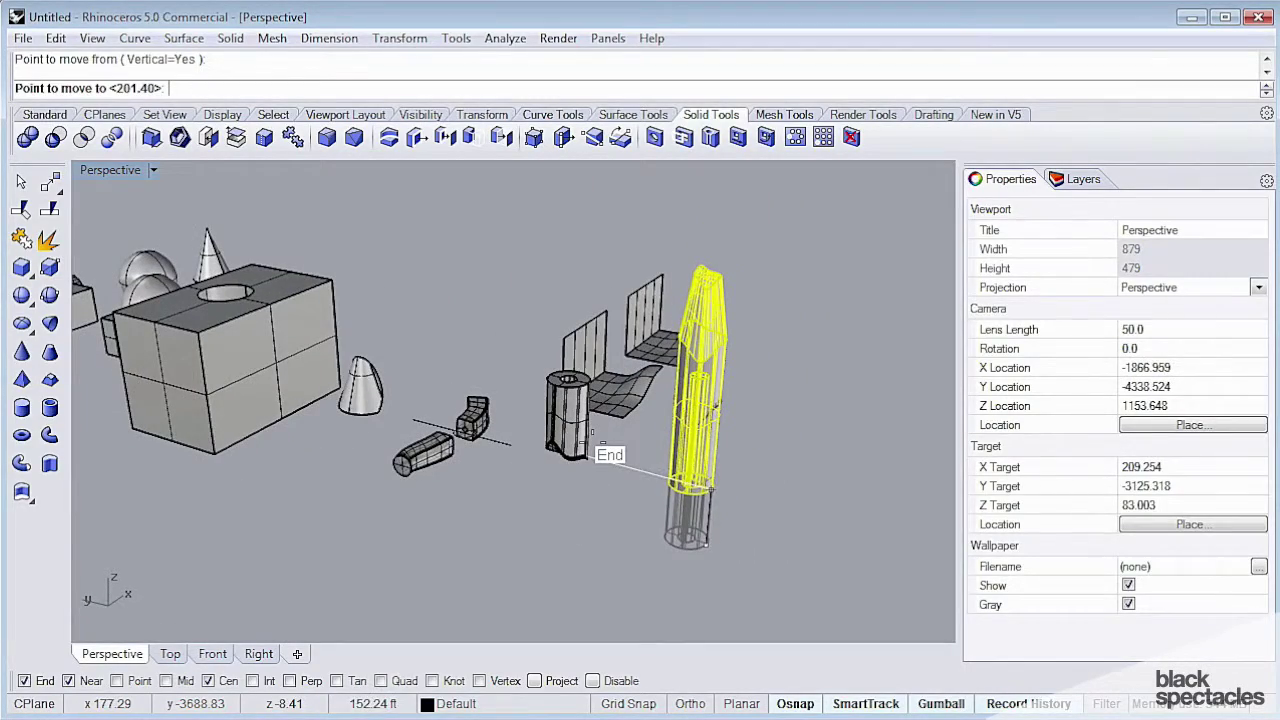
{"action": "type", "text": "0,0"}
{"action": "key", "text": "Return"}
{"action": "key", "text": "Escape"}
{"action": "right_click_drag", "start_coordinate": [688, 376], "coordinate": [740, 502]}
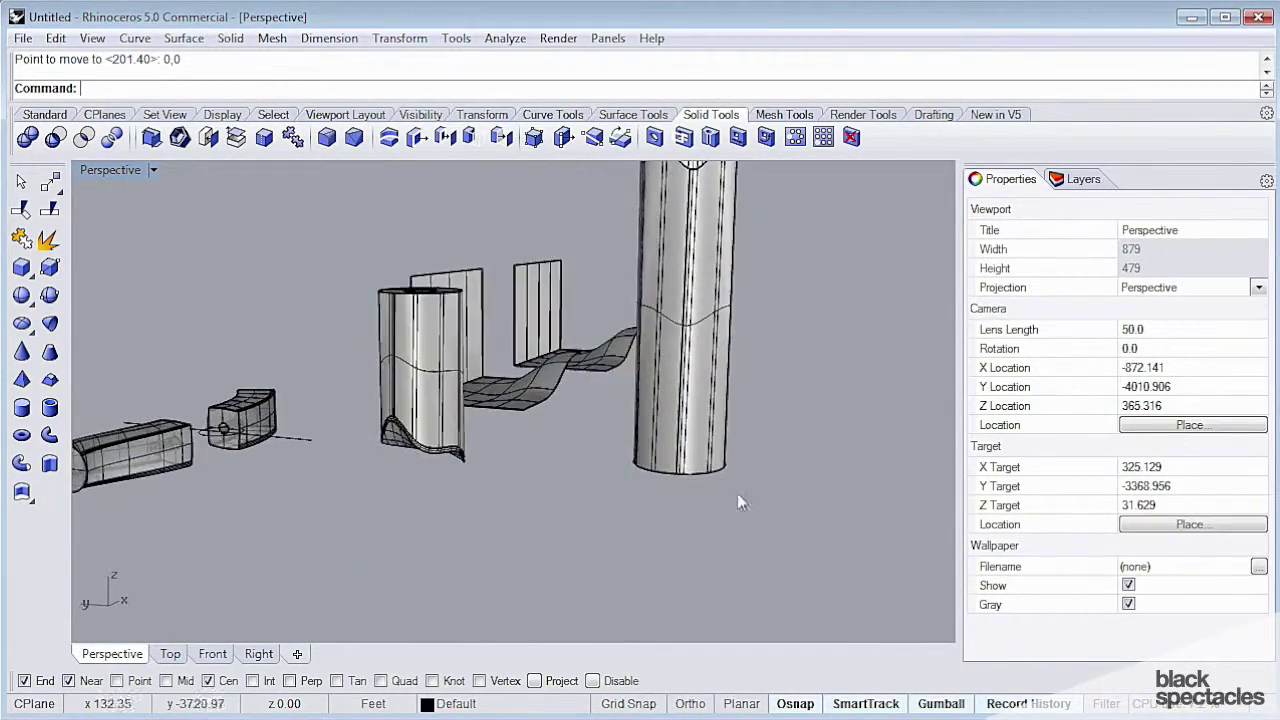
{"action": "left_click", "coordinate": [697, 453]}
{"action": "left_click", "coordinate": [809, 424]}
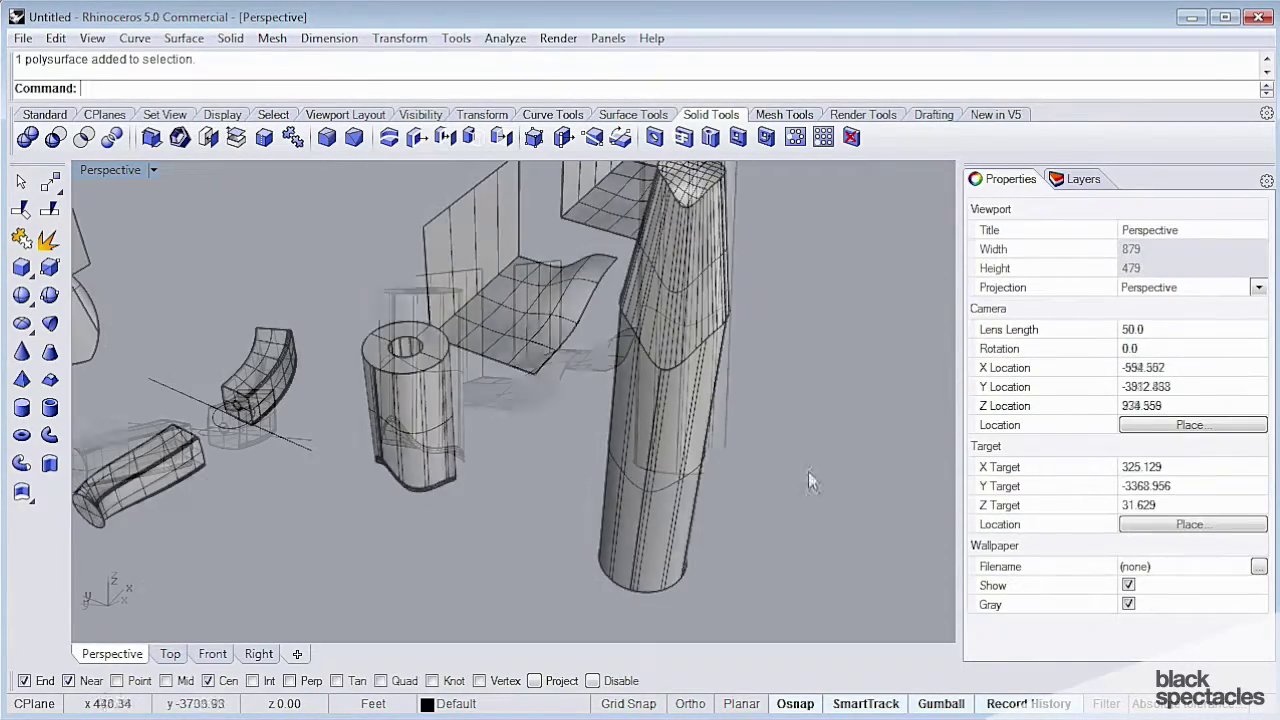